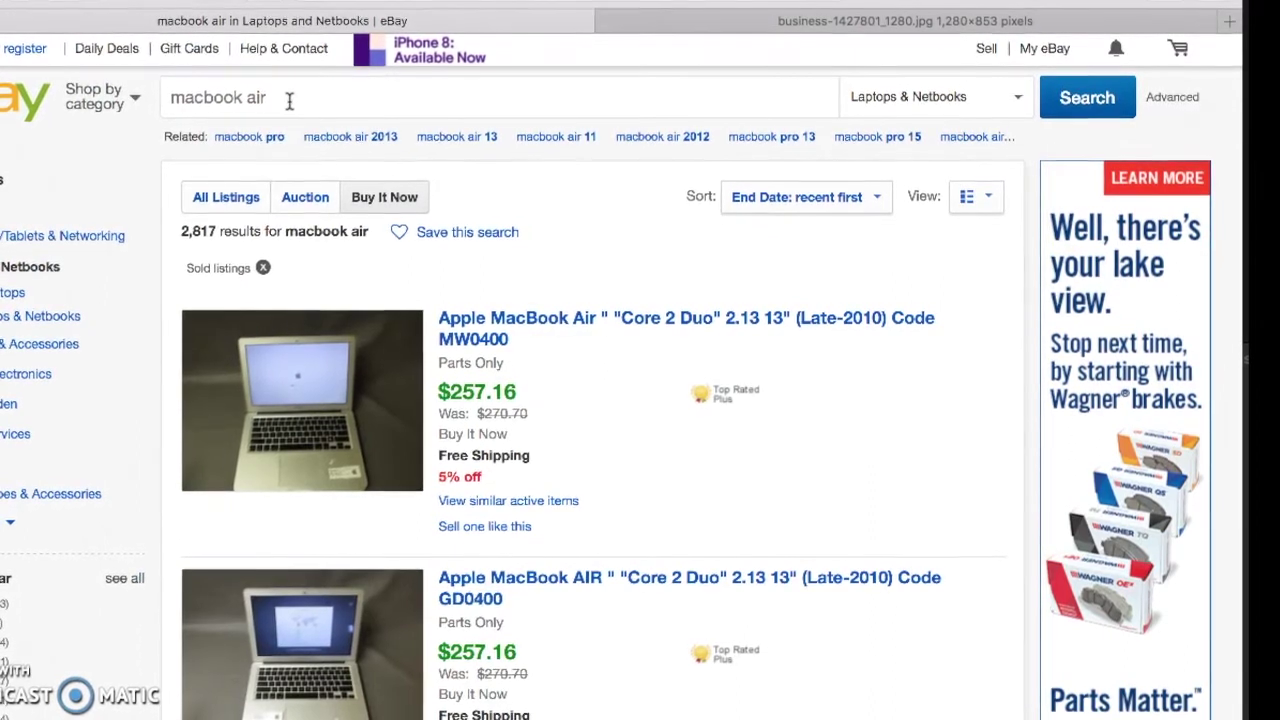
click(543, 235)
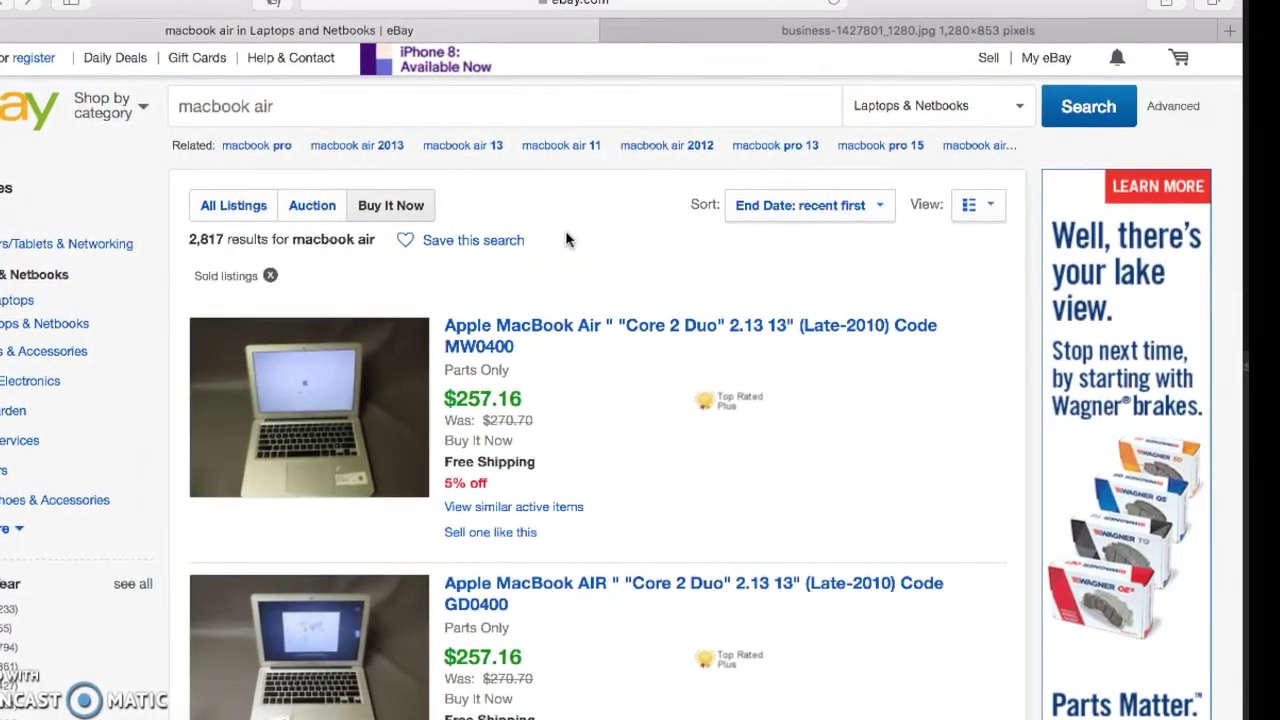
click(576, 240)
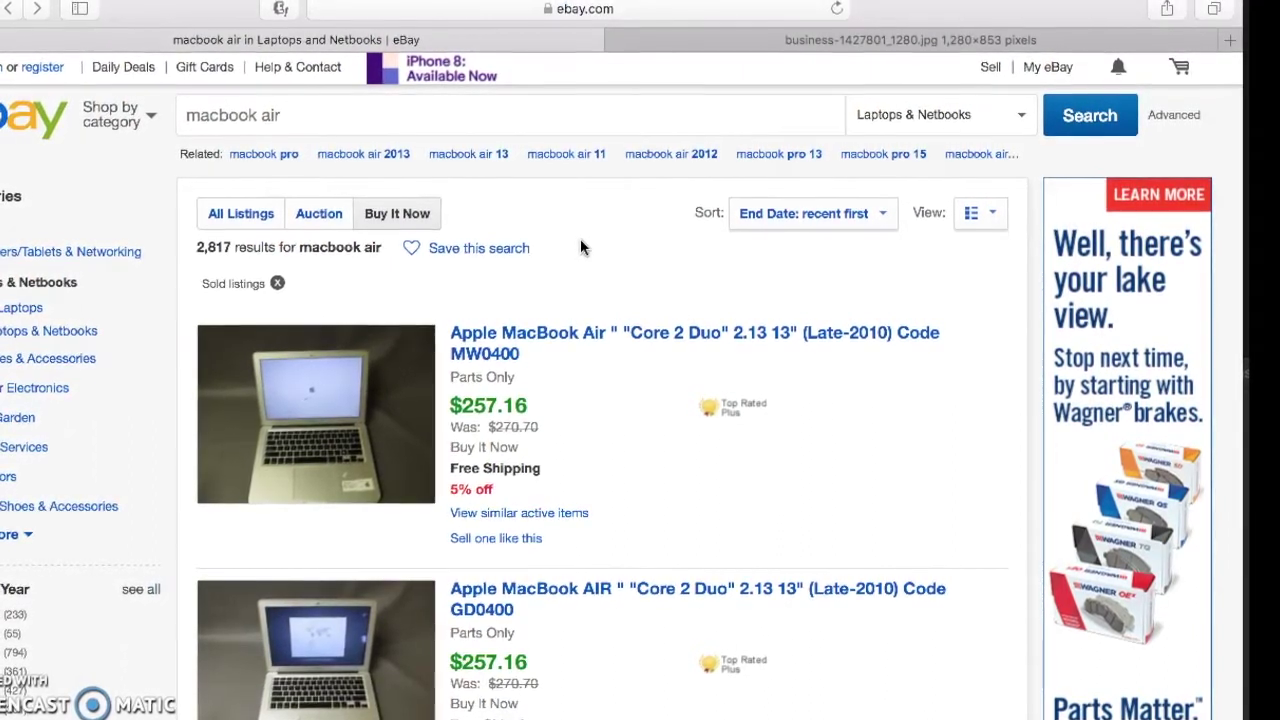
click(646, 386)
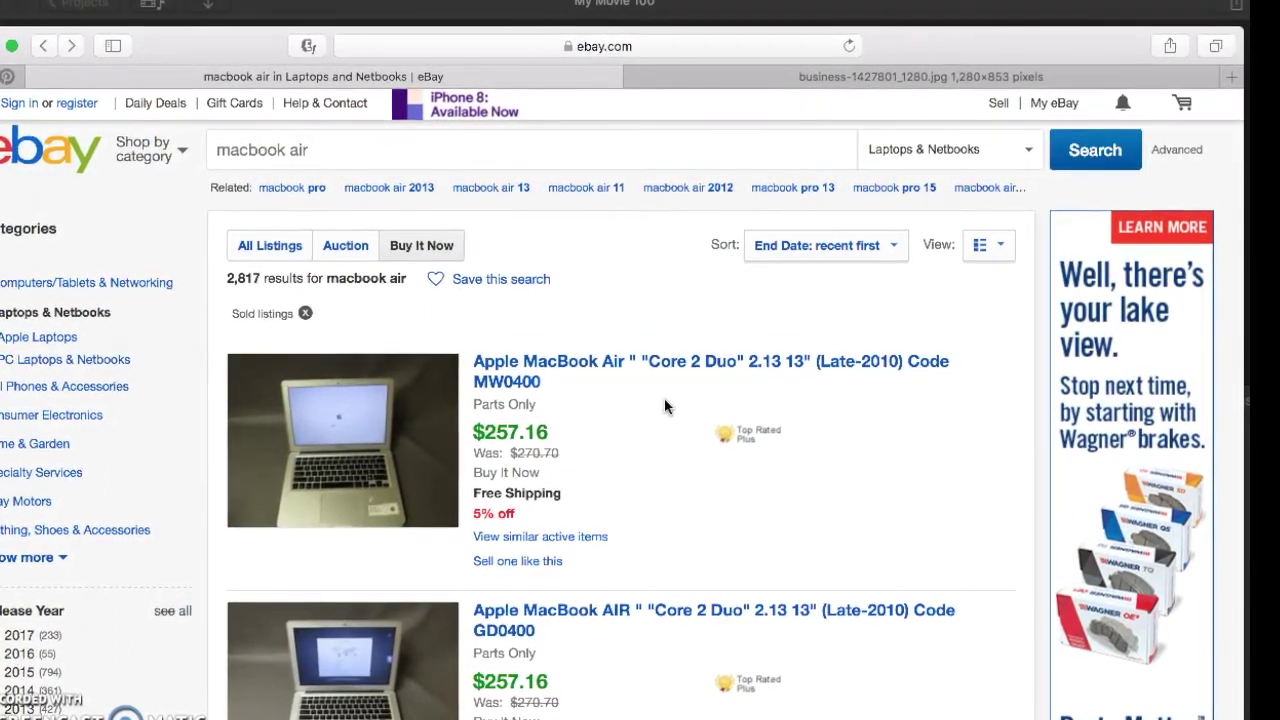
click(667, 507)
scroll(667, 507, down, 10)
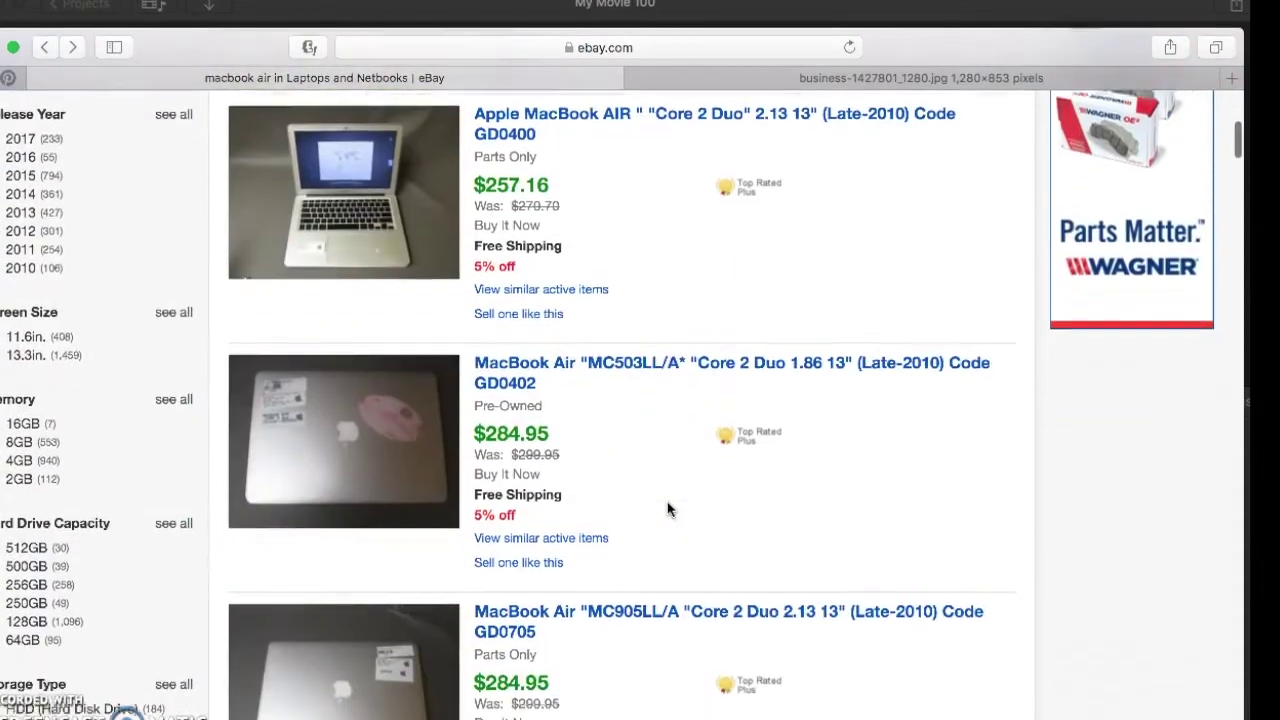
scroll(667, 509, down, 5)
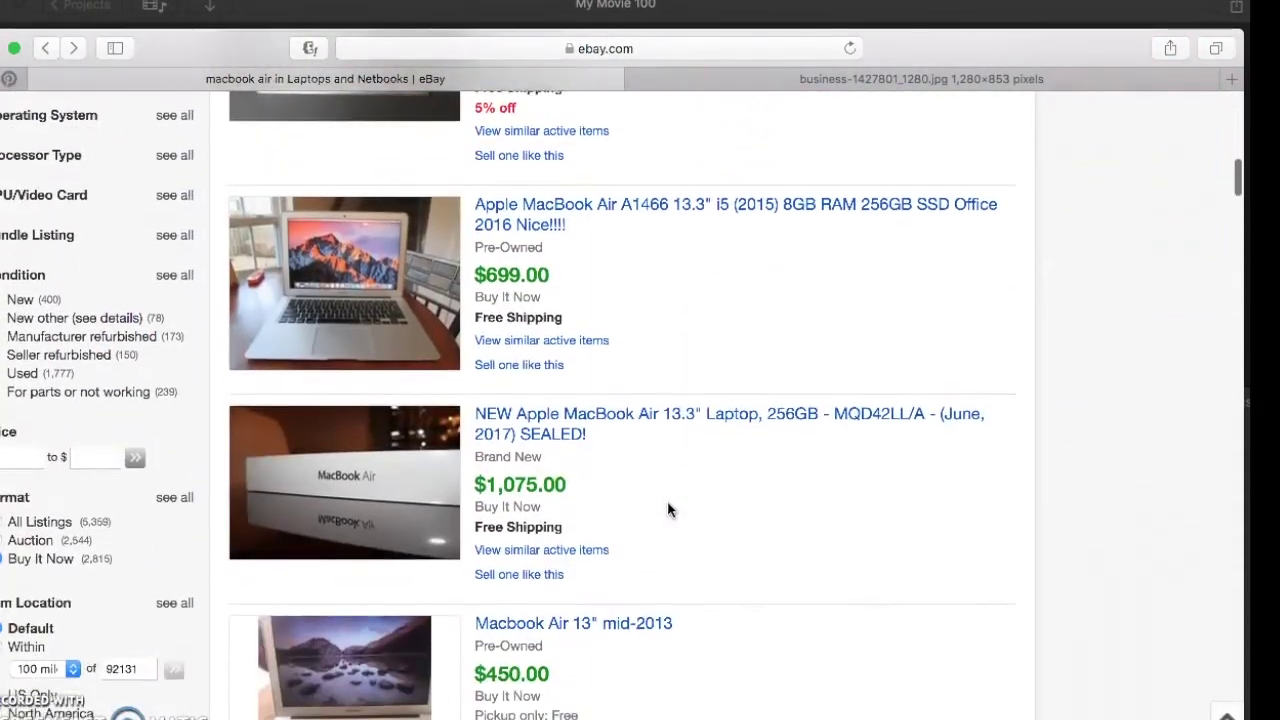
scroll(667, 509, up, 10)
scroll(669, 509, up, 5)
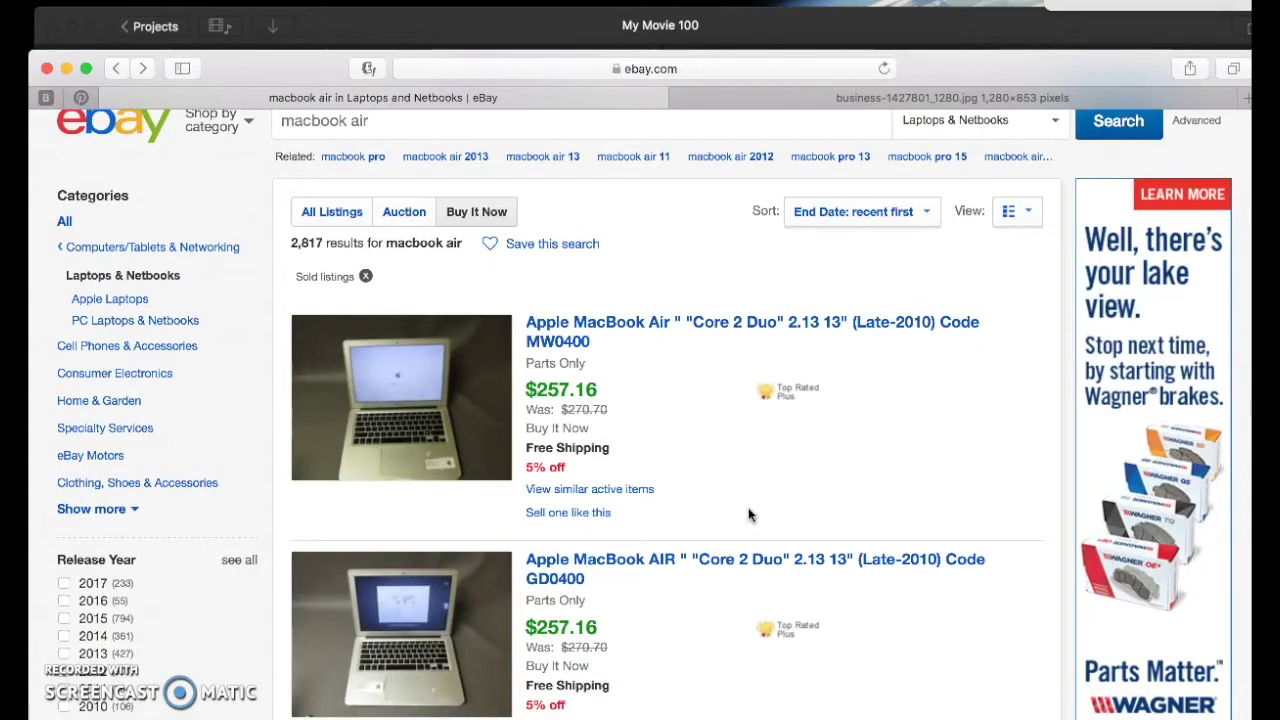
Scroll through the first sold MacBook Air listings on eBay, comparing their prices.
scroll(750, 515, down, 1)
scroll(750, 515, down, 10)
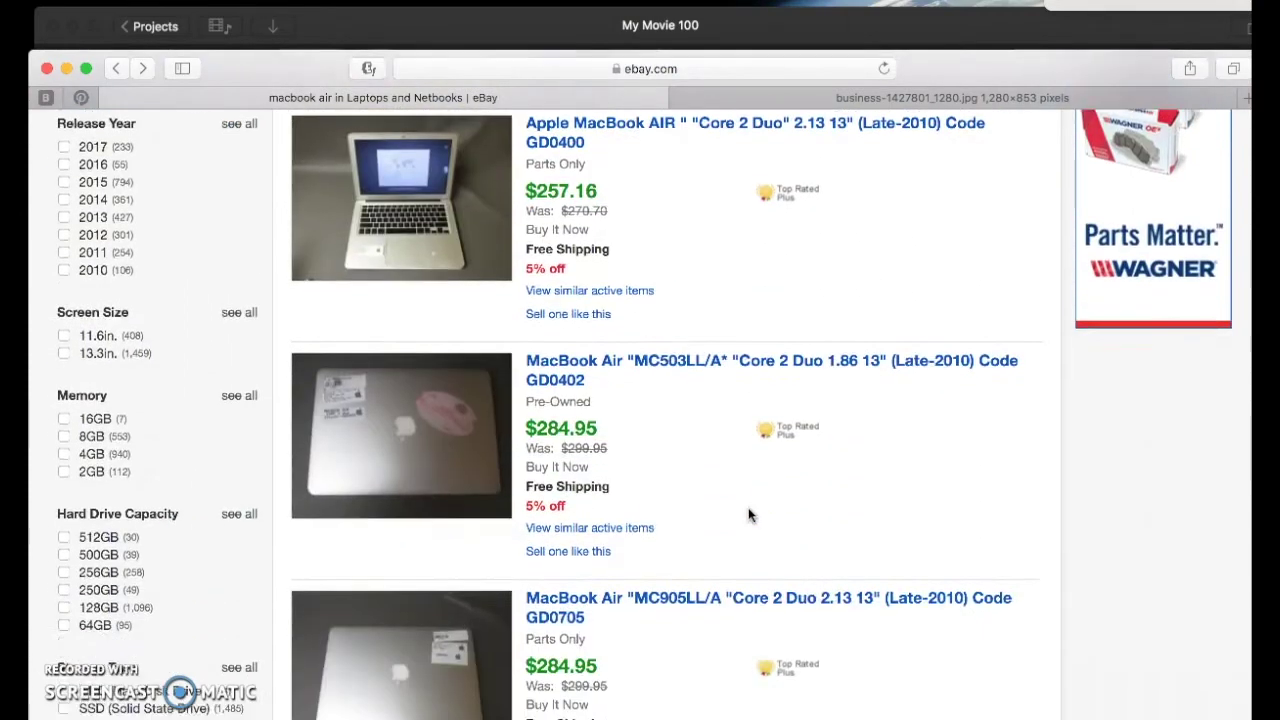
scroll(750, 515, down, 6)
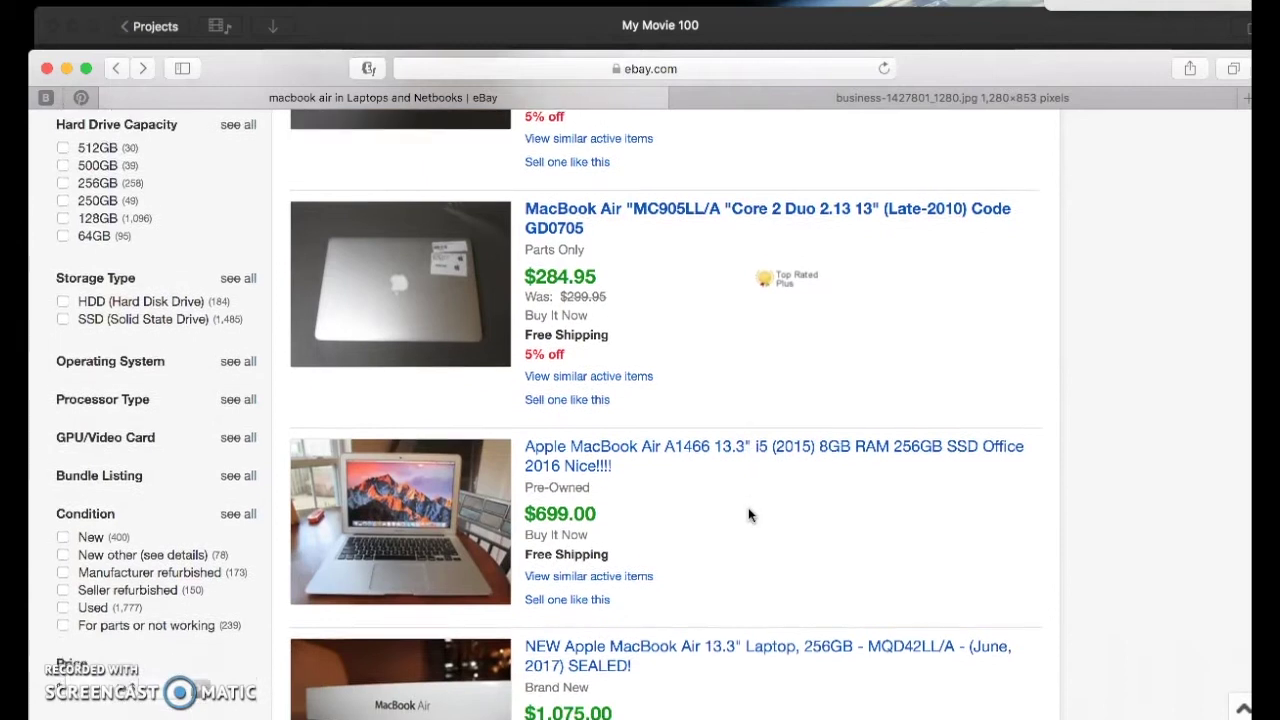
scroll(750, 515, down, 1)
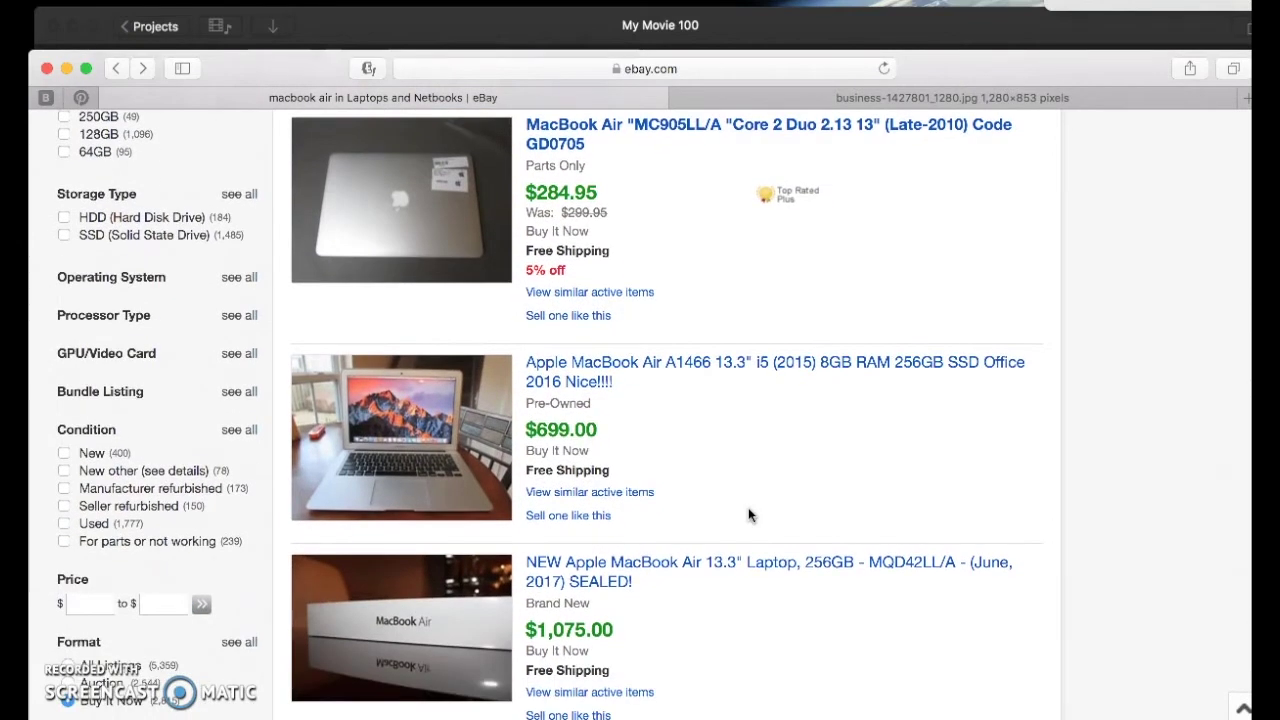
click(697, 403)
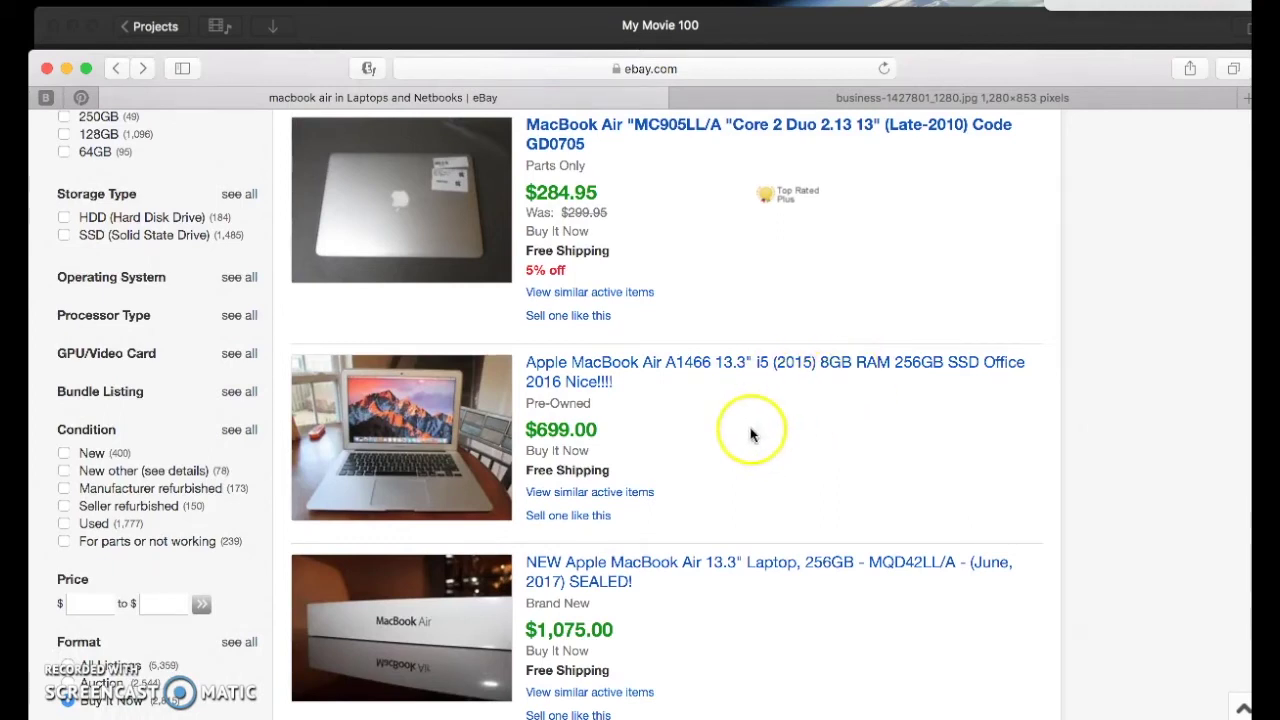
scroll(645, 435, down, 3)
scroll(645, 435, down, 3)
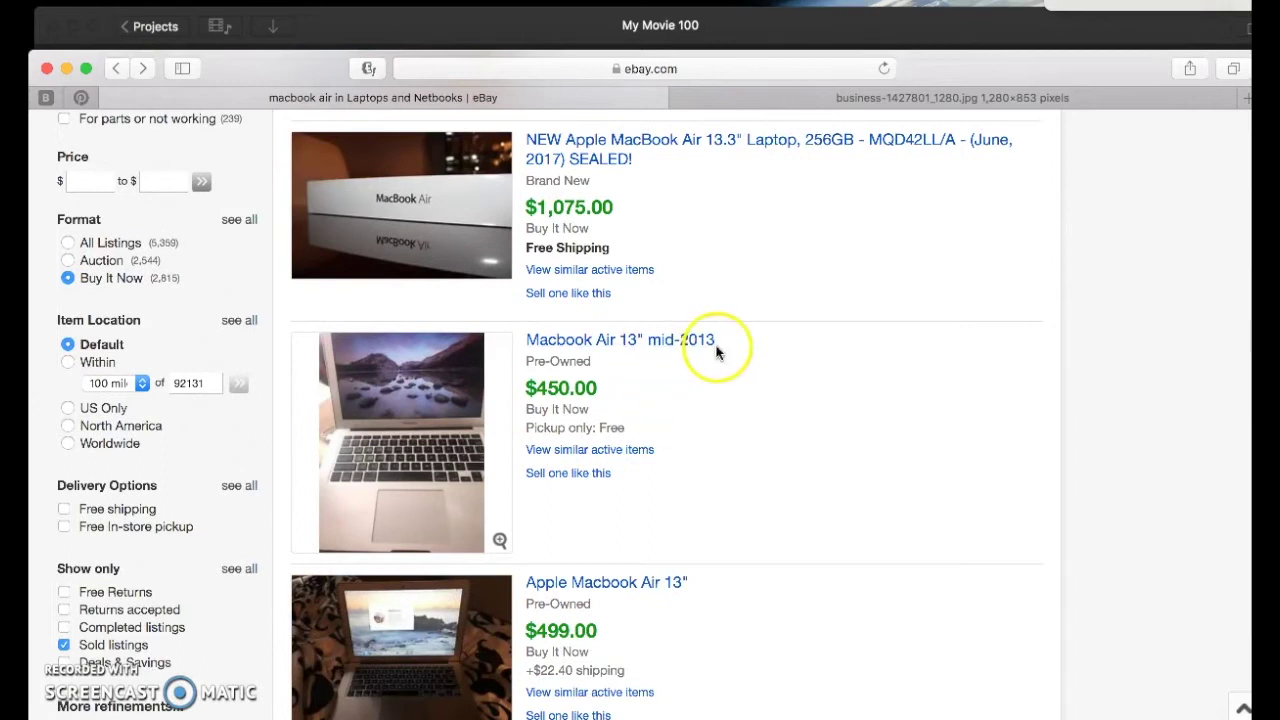
scroll(591, 397, down, 3)
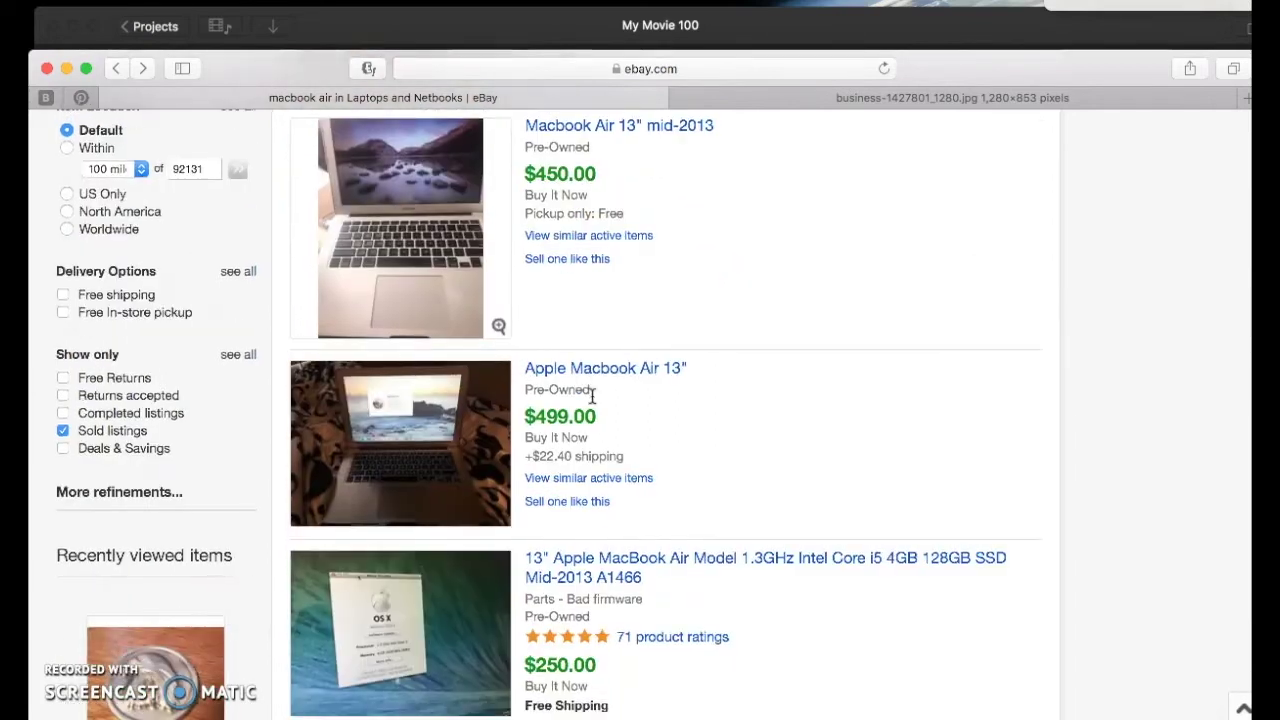
scroll(647, 412, down, 1)
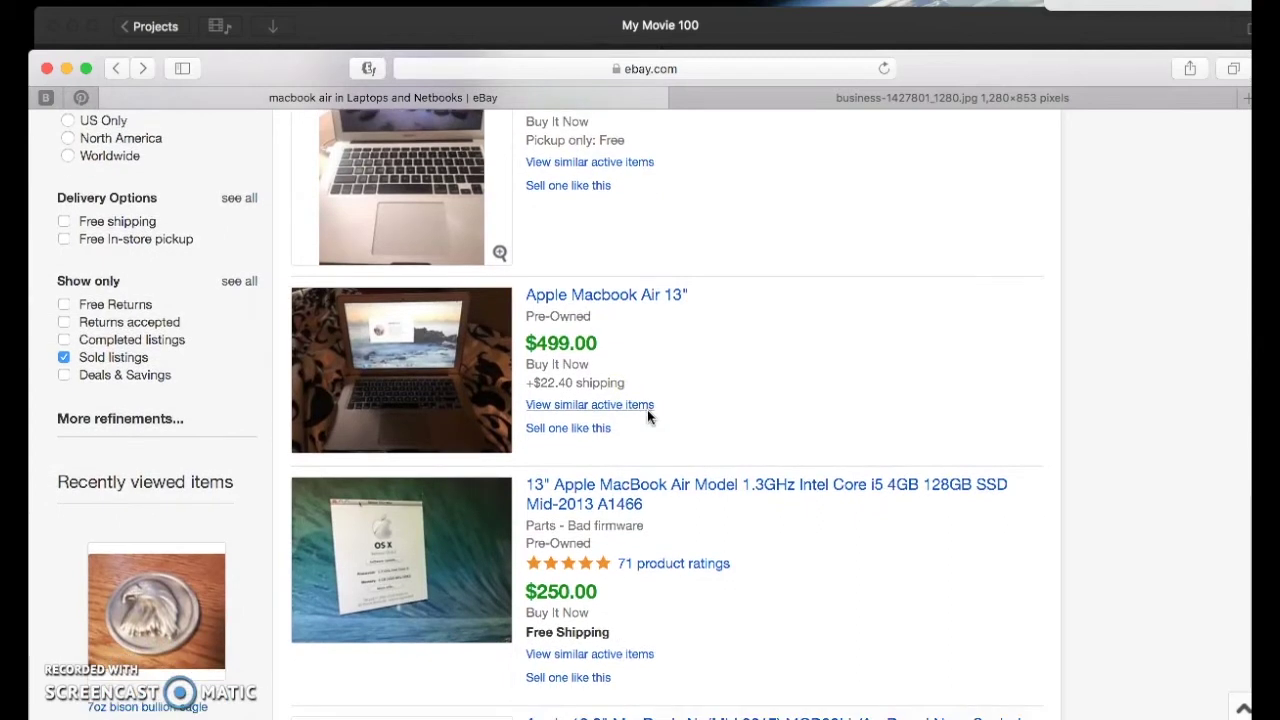
scroll(647, 409, down, 3)
click(674, 292)
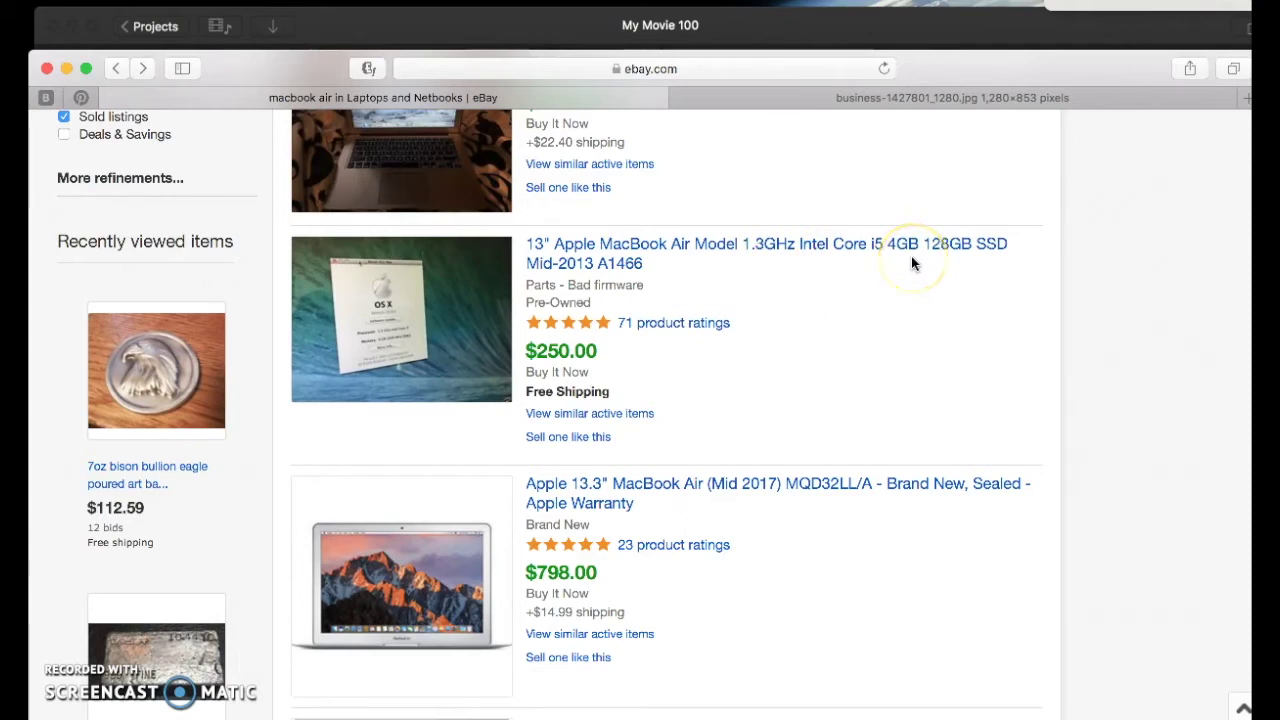
Continue down to the $599 2015 A1466 i5 and $600 11.6" Grey MacBook Air sales.
scroll(888, 285, down, 2)
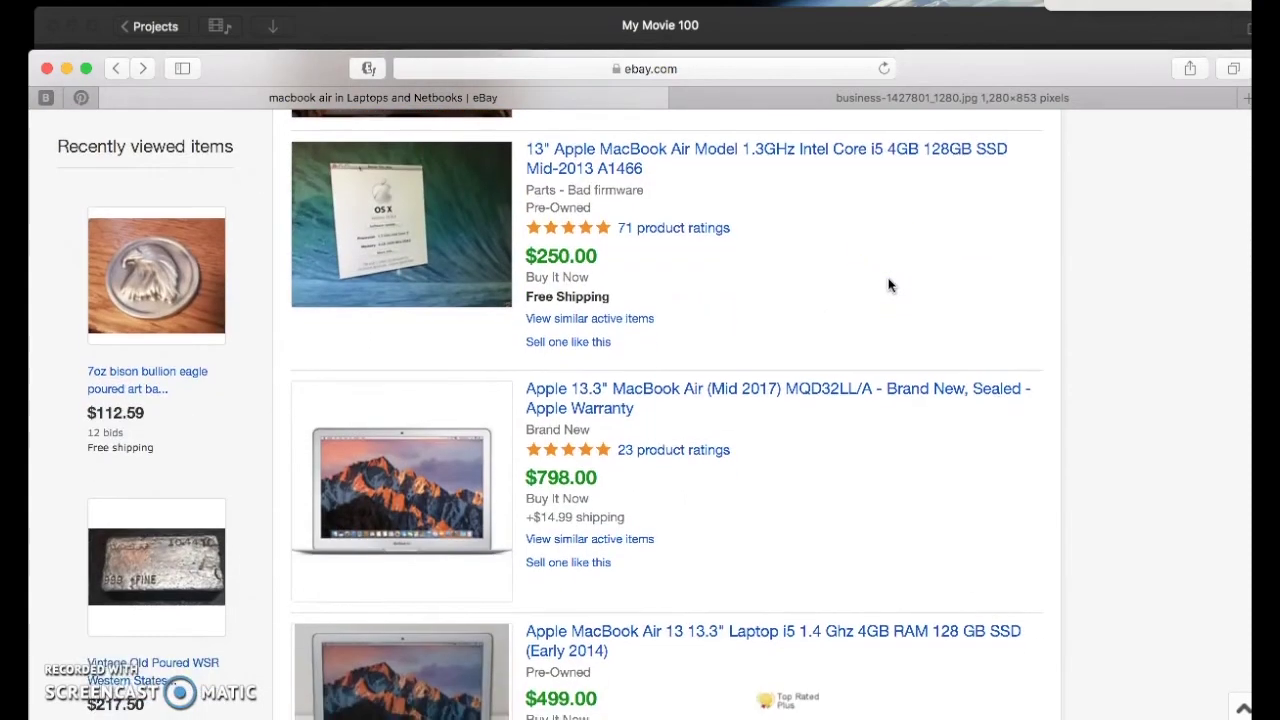
scroll(888, 285, down, 6)
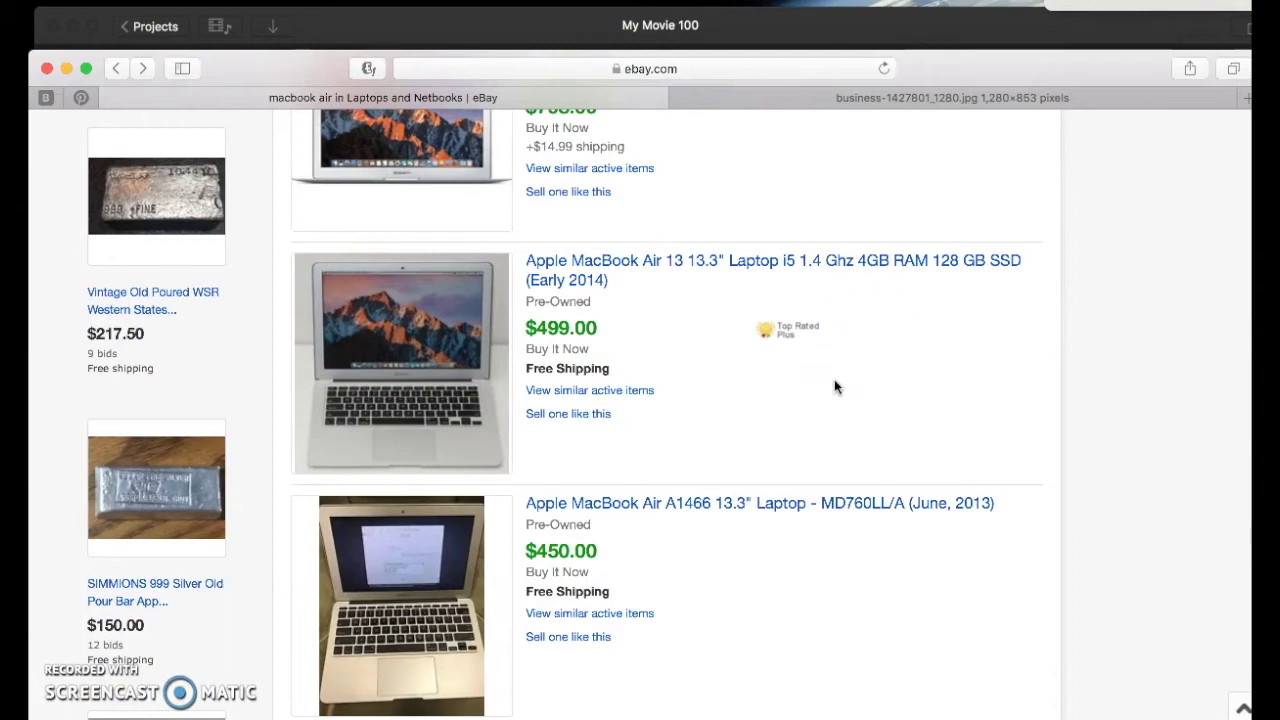
scroll(834, 381, down, 8)
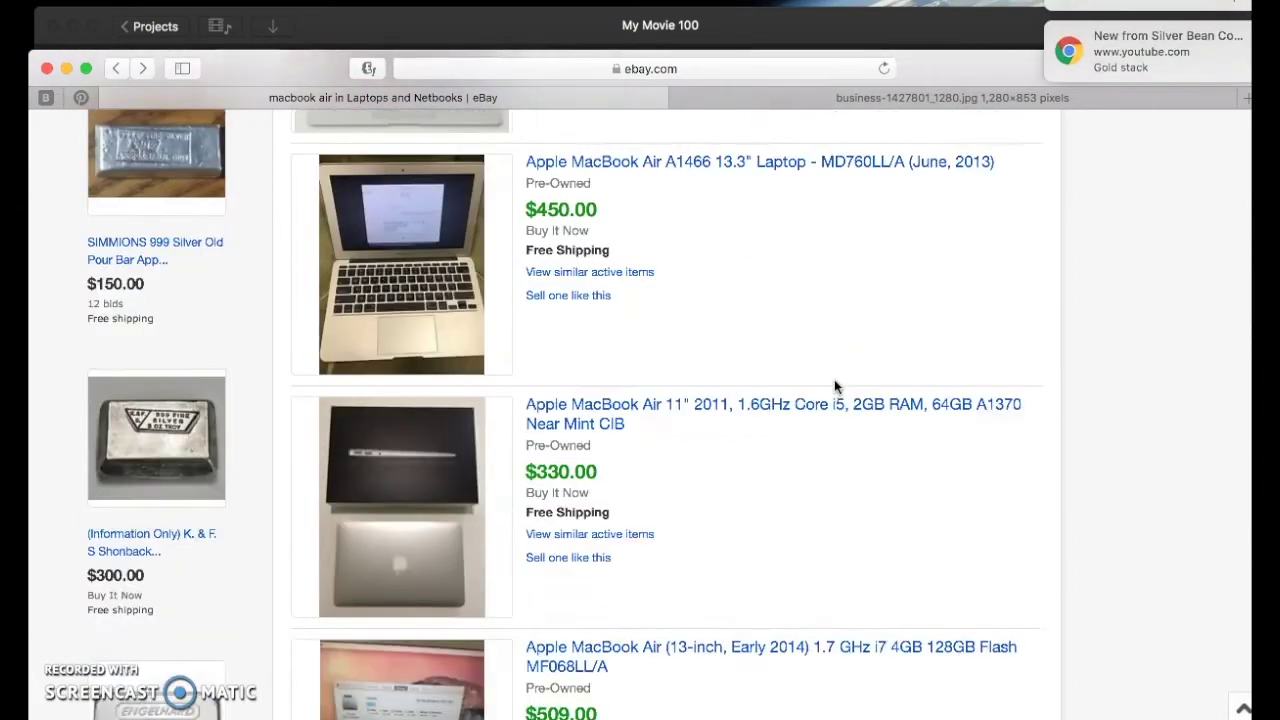
scroll(834, 388, down, 4)
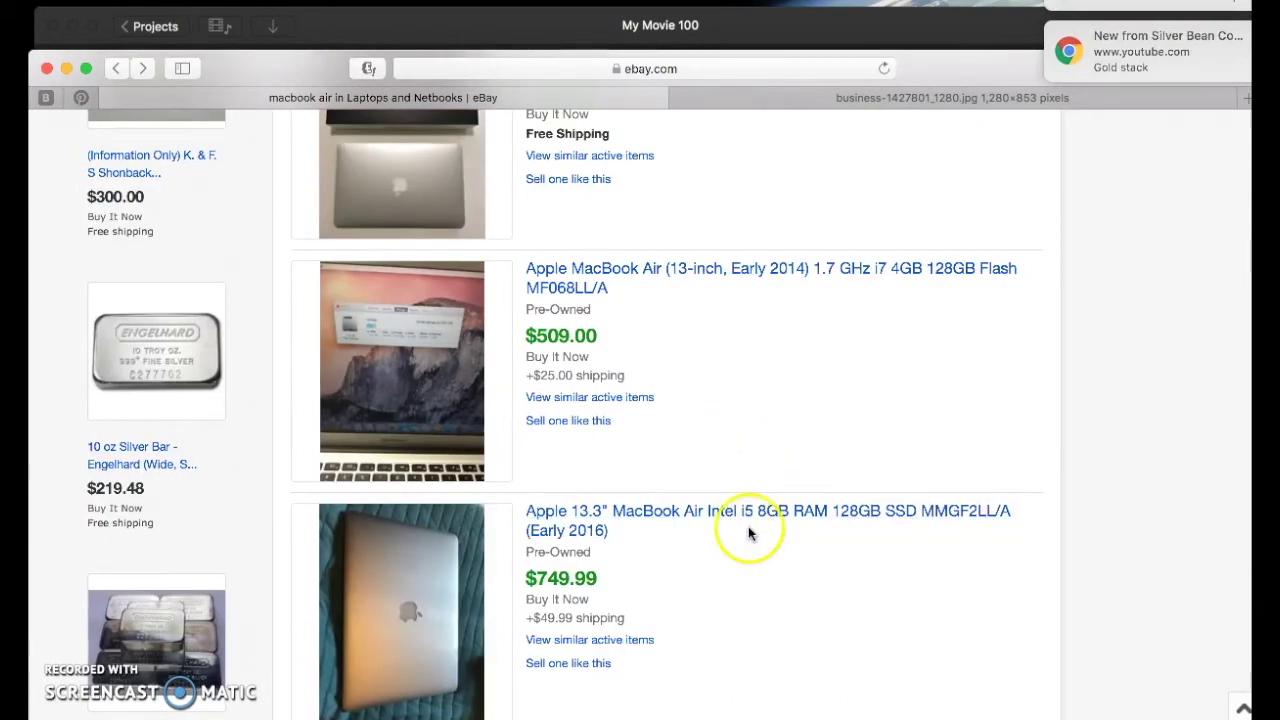
scroll(754, 552, down, 6)
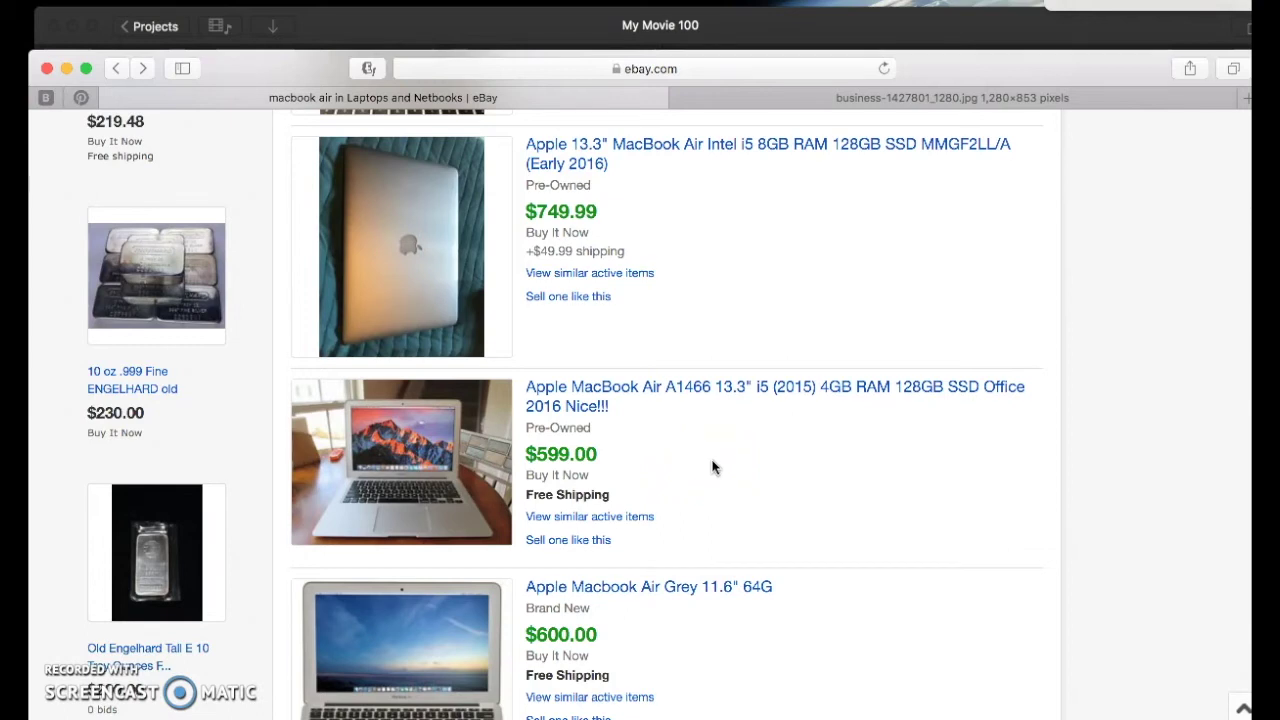
scroll(713, 467, down, 5)
scroll(713, 467, down, 2)
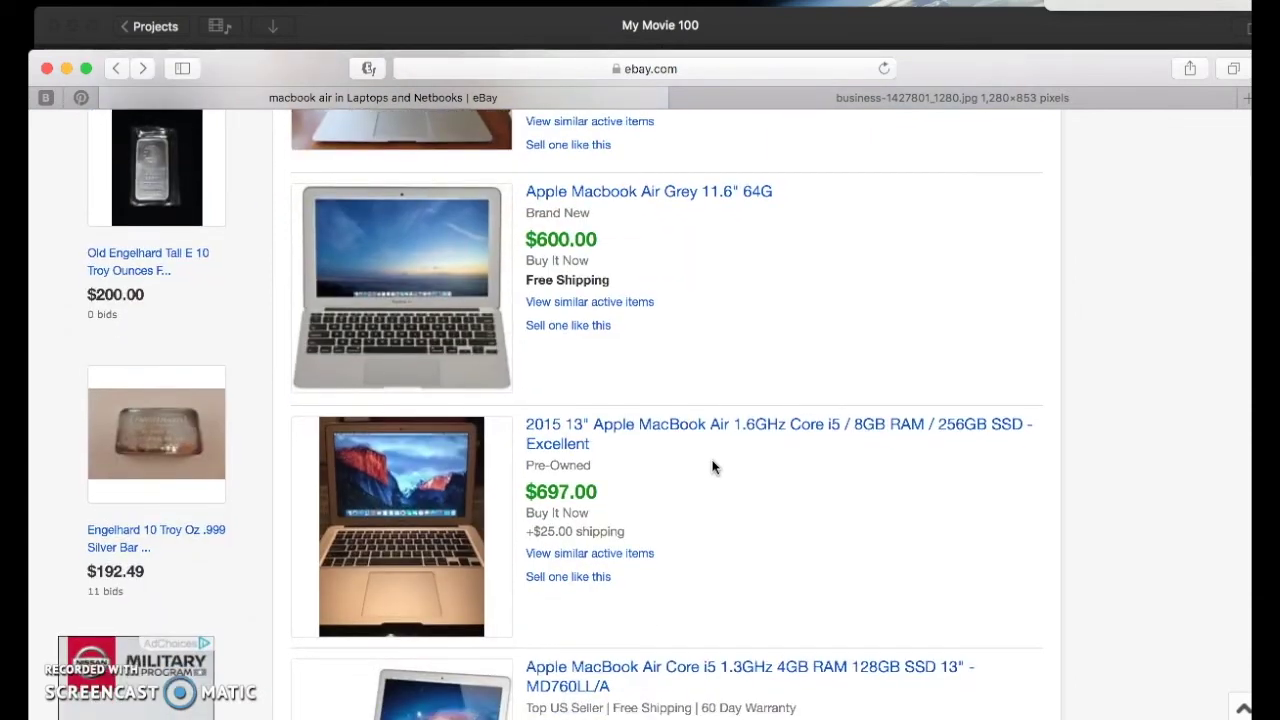
scroll(713, 467, down, 1)
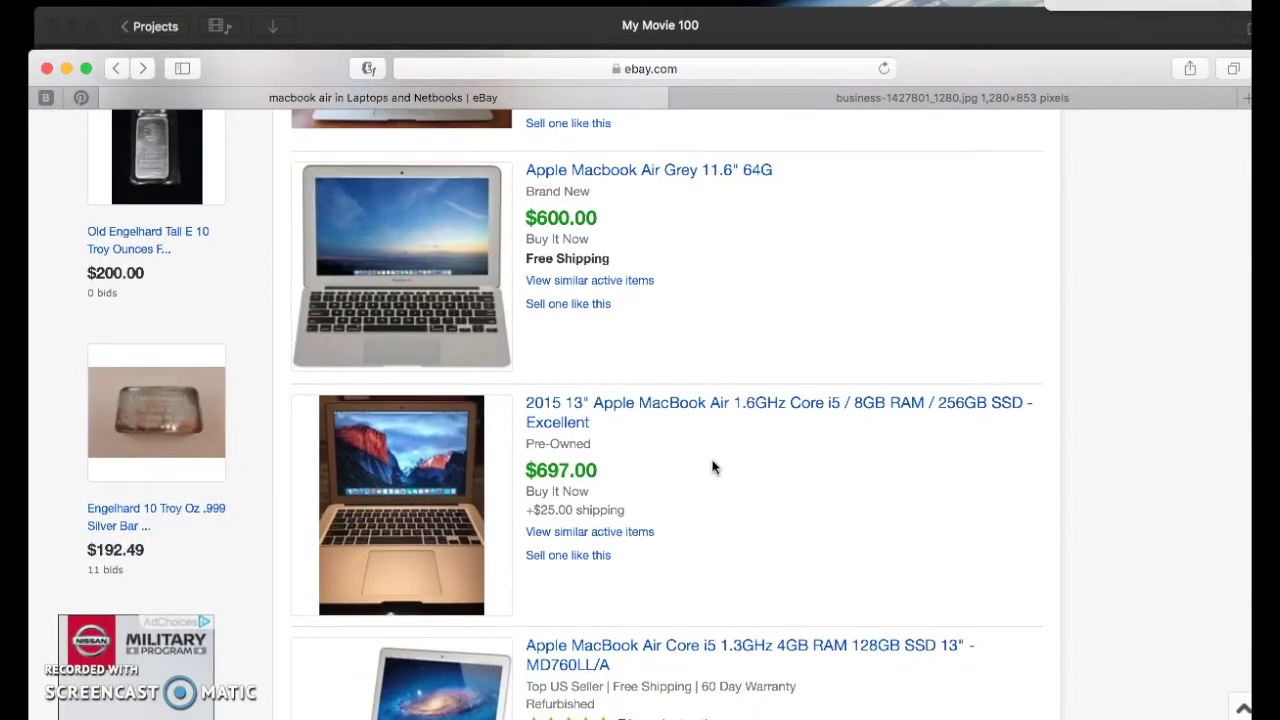
scroll(713, 467, up, 3)
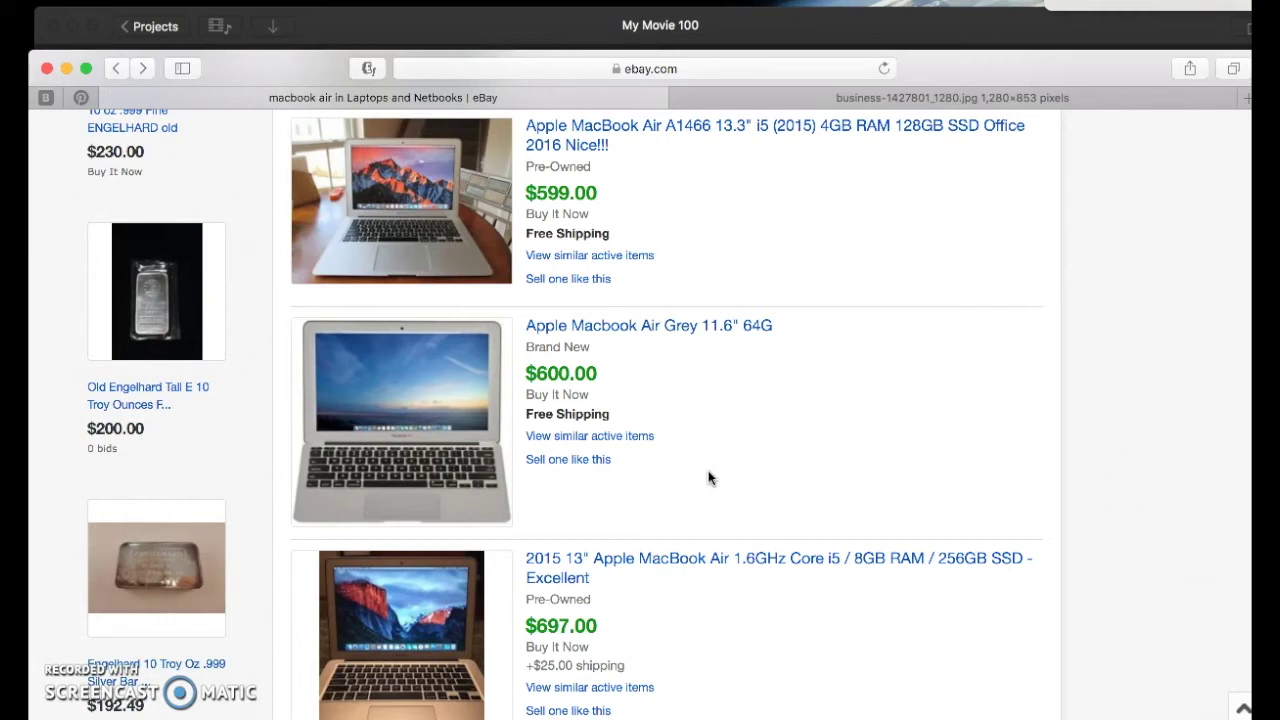
click(706, 444)
mouse_move(771, 712)
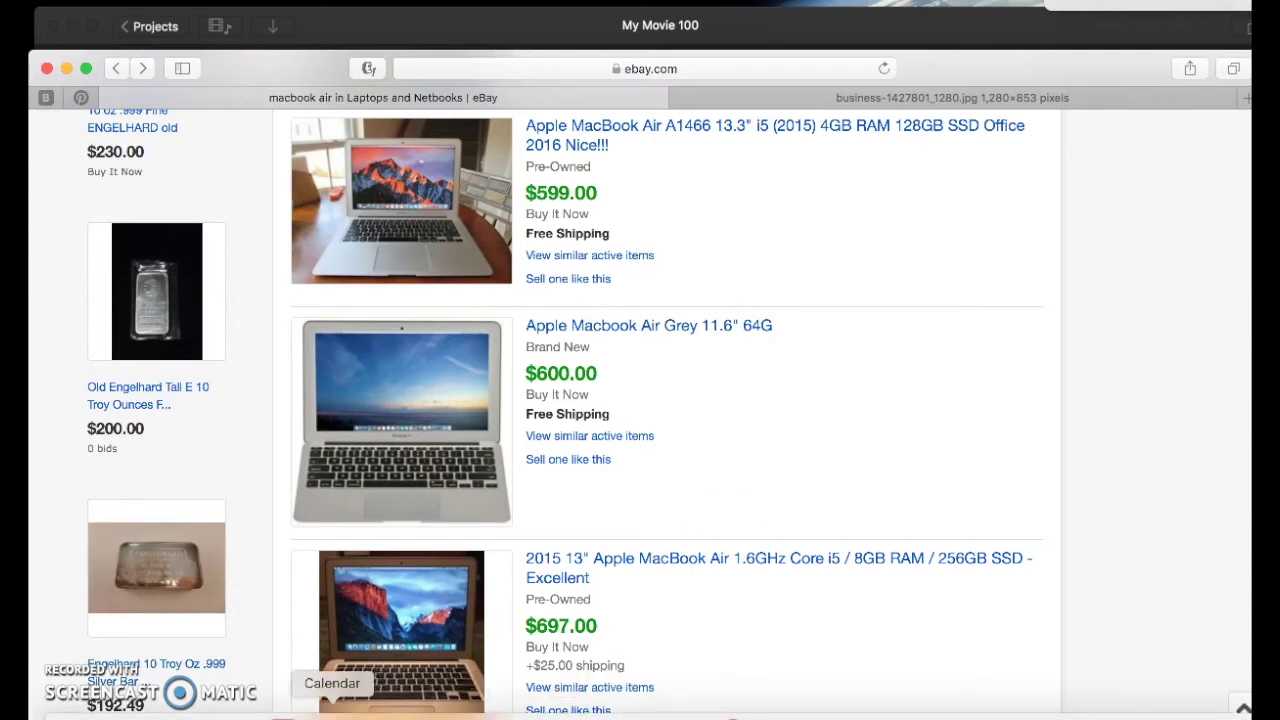
click(396, 708)
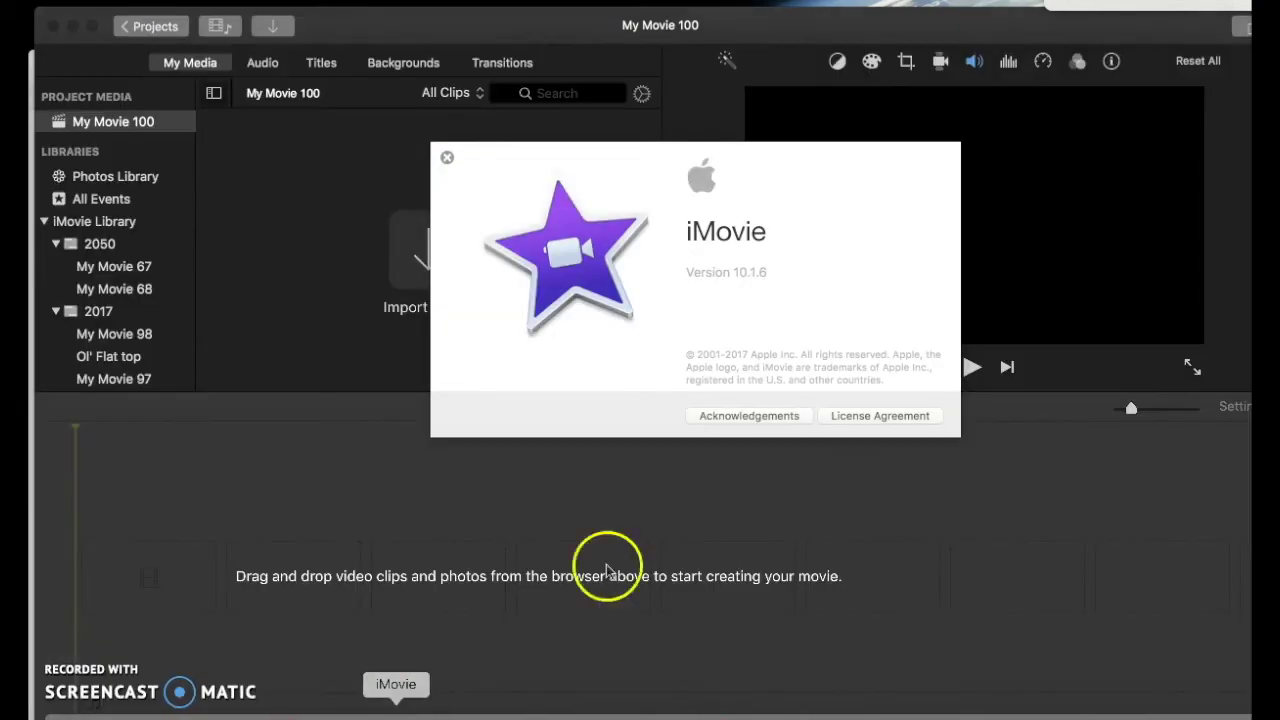
click(447, 157)
click(543, 391)
click(494, 446)
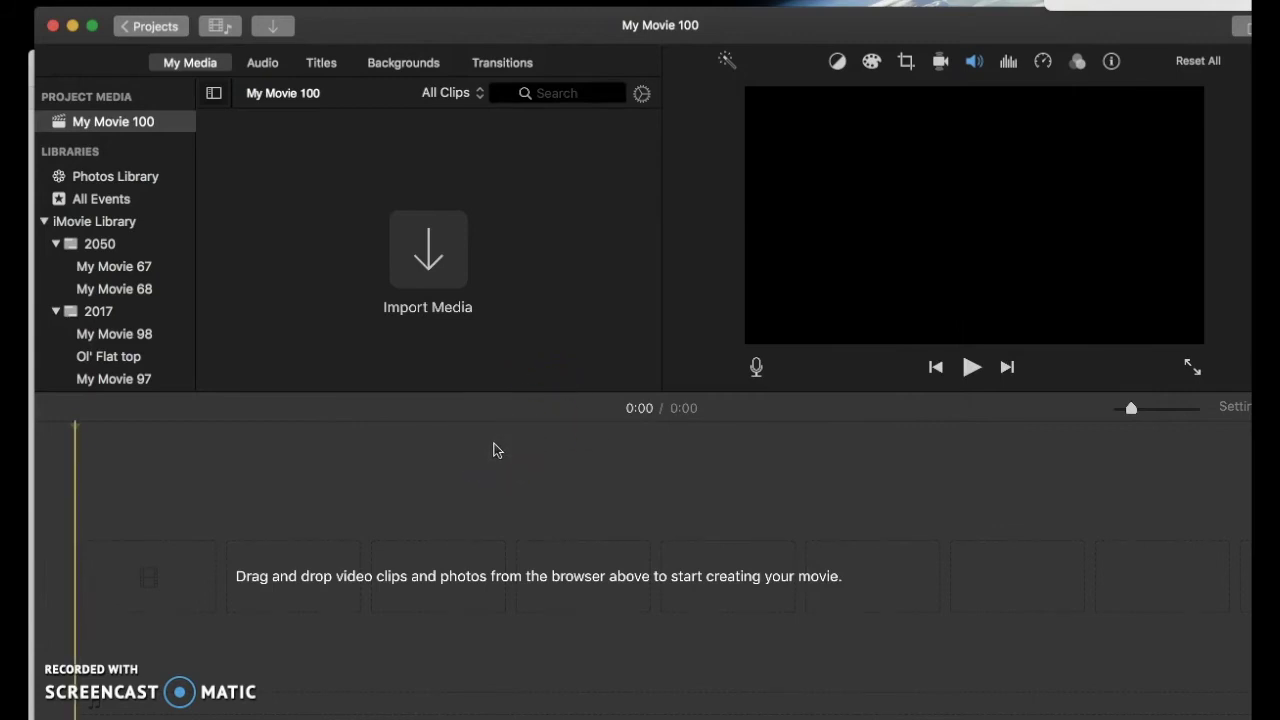
click(522, 401)
click(546, 326)
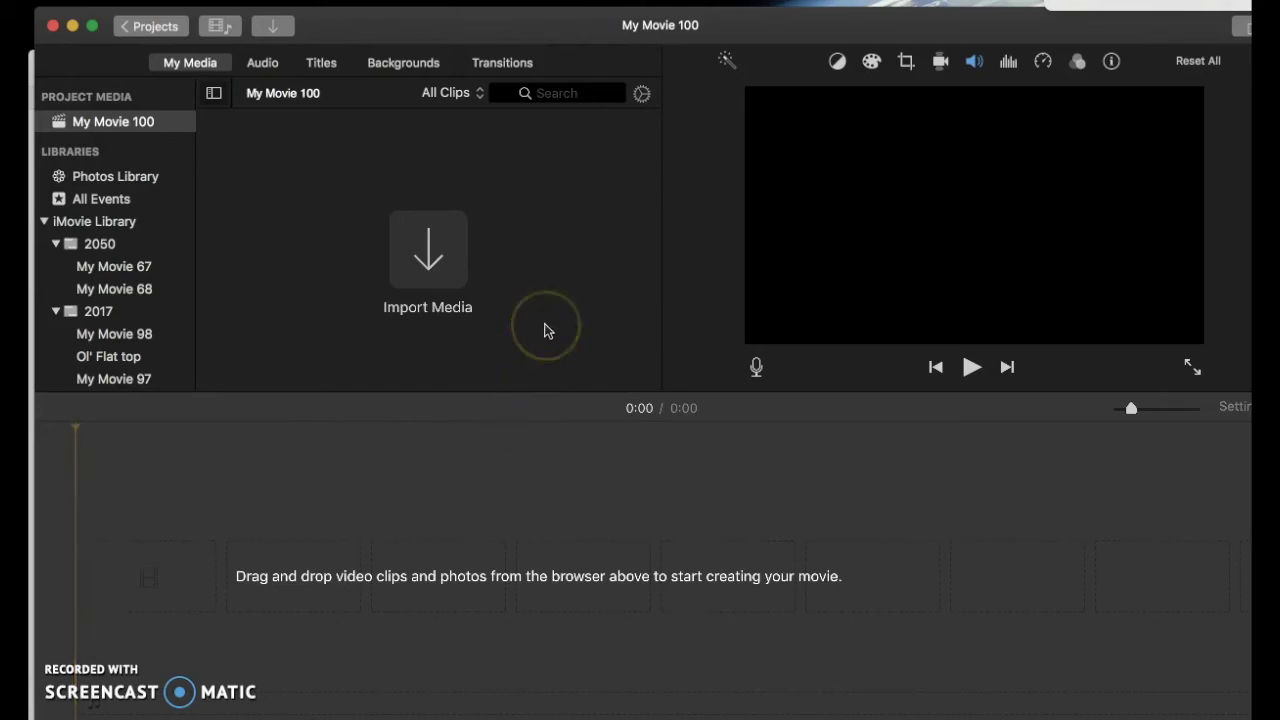
mouse_move(556, 340)
mouse_down()
mouse_move(566, 349)
mouse_move(563, 309)
mouse_move(580, 286)
mouse_up()
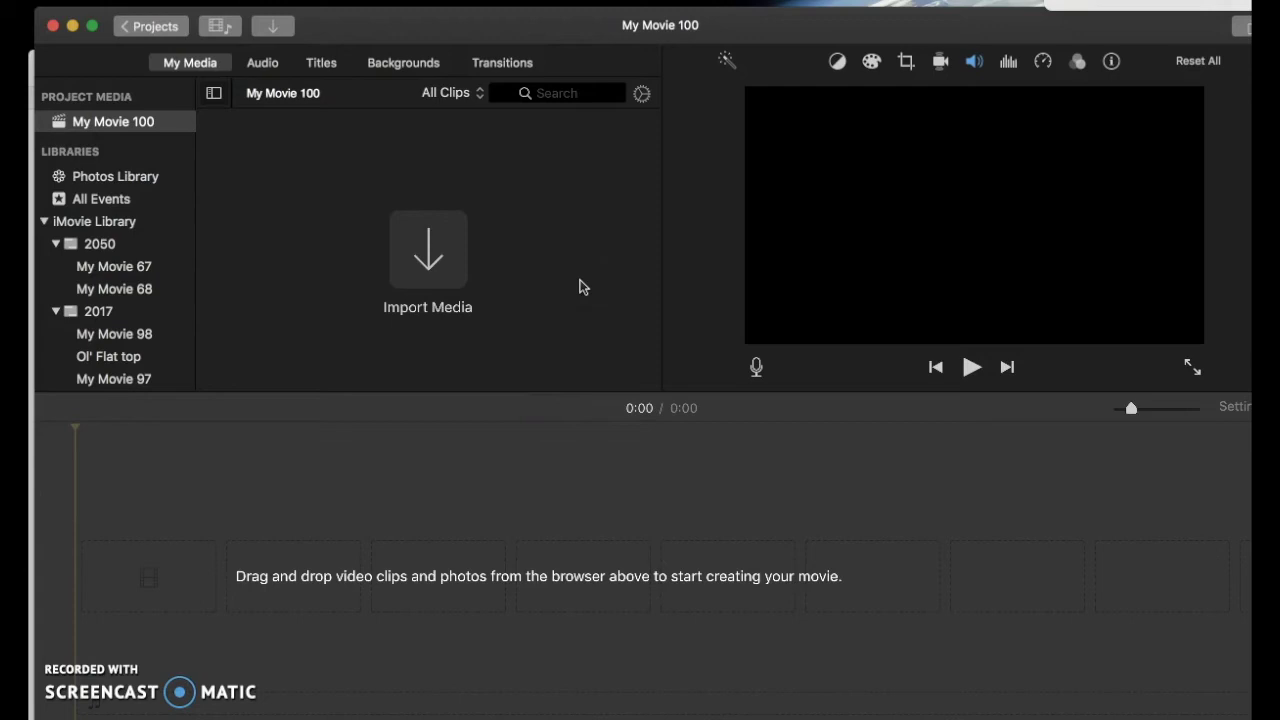
mouse_move(227, 206)
mouse_down()
mouse_move(371, 486)
mouse_move(316, 491)
mouse_move(586, 343)
mouse_move(580, 329)
mouse_up()
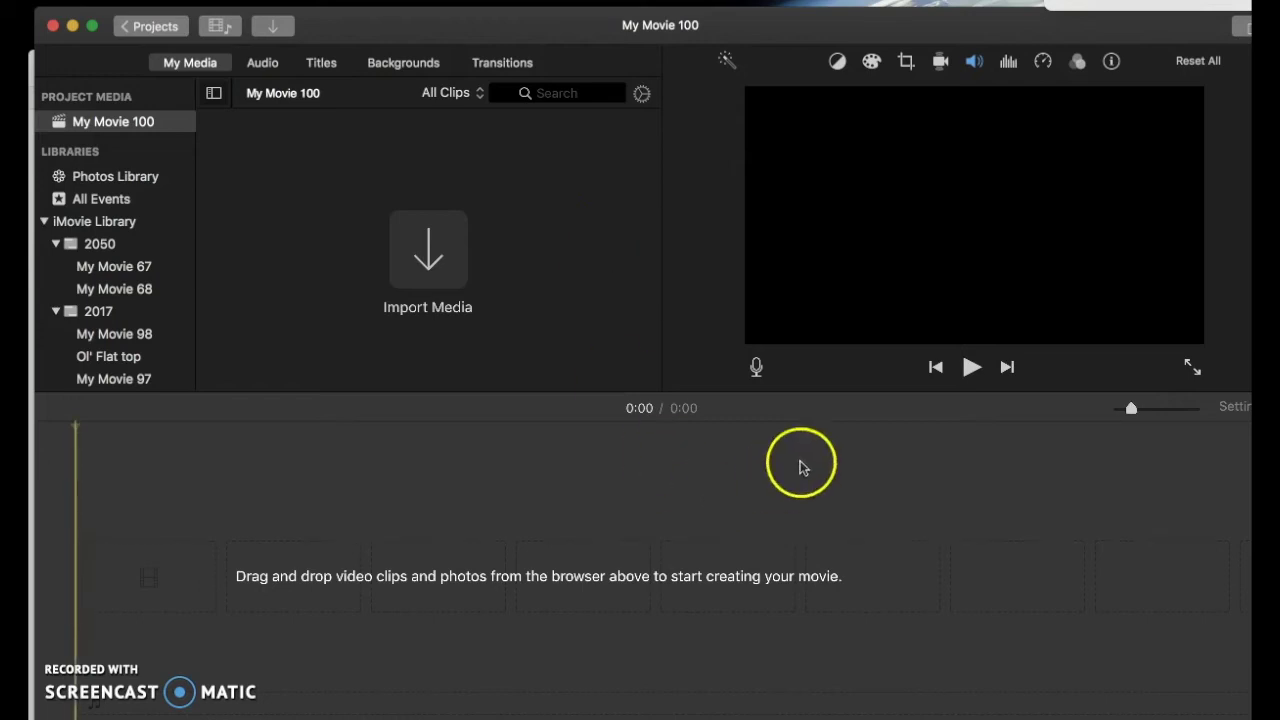
Preview the Comic Book and Newscast project themes from the project settings.
click(1234, 407)
click(1172, 505)
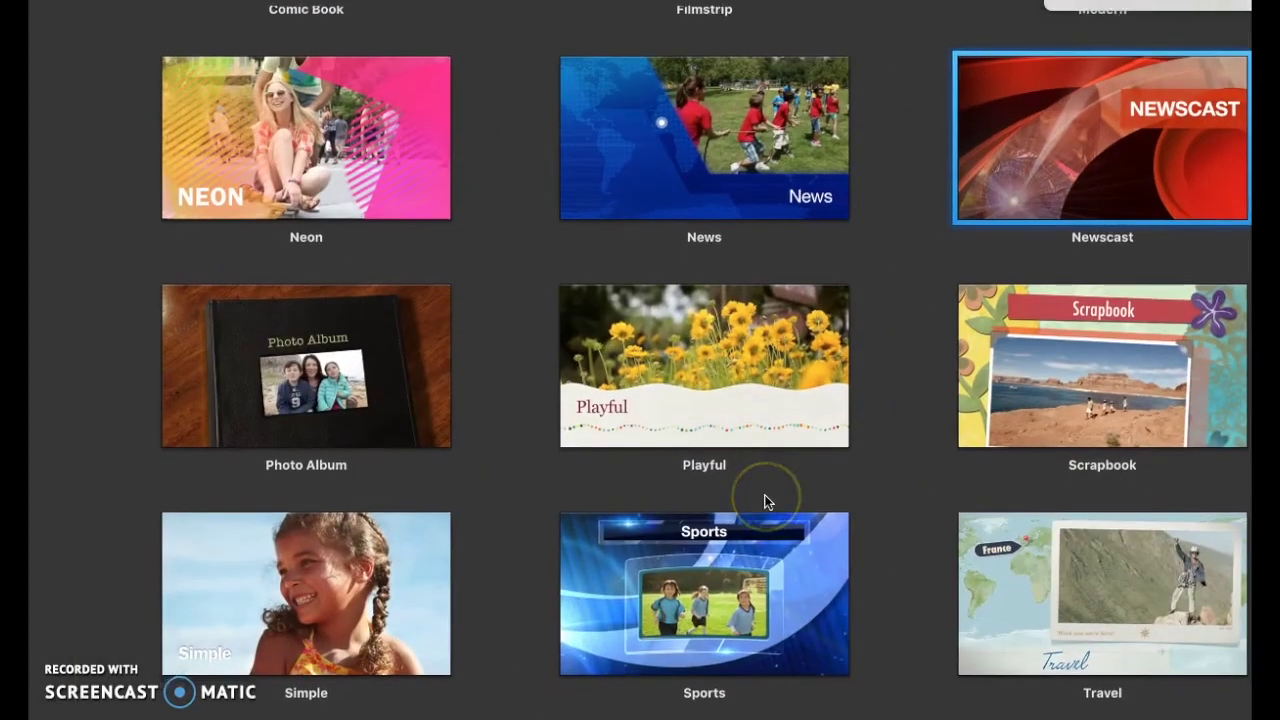
scroll(766, 502, up, 3)
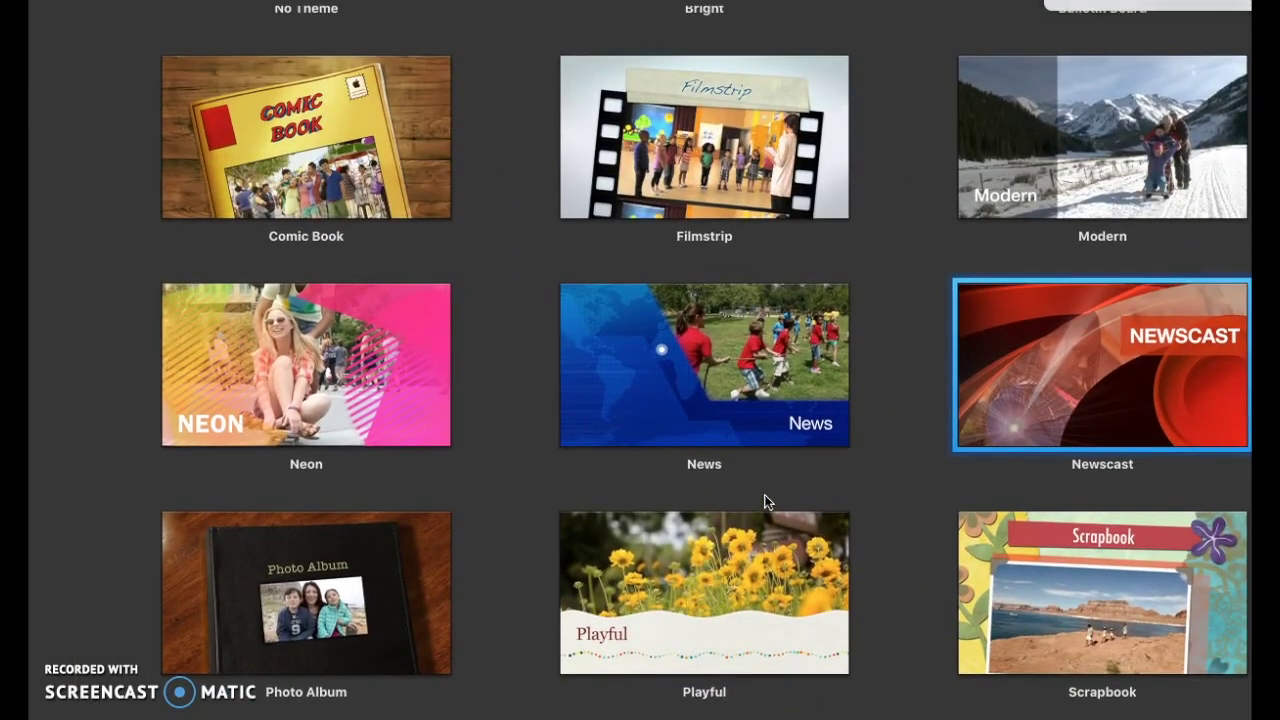
scroll(766, 502, down, 1)
click(328, 133)
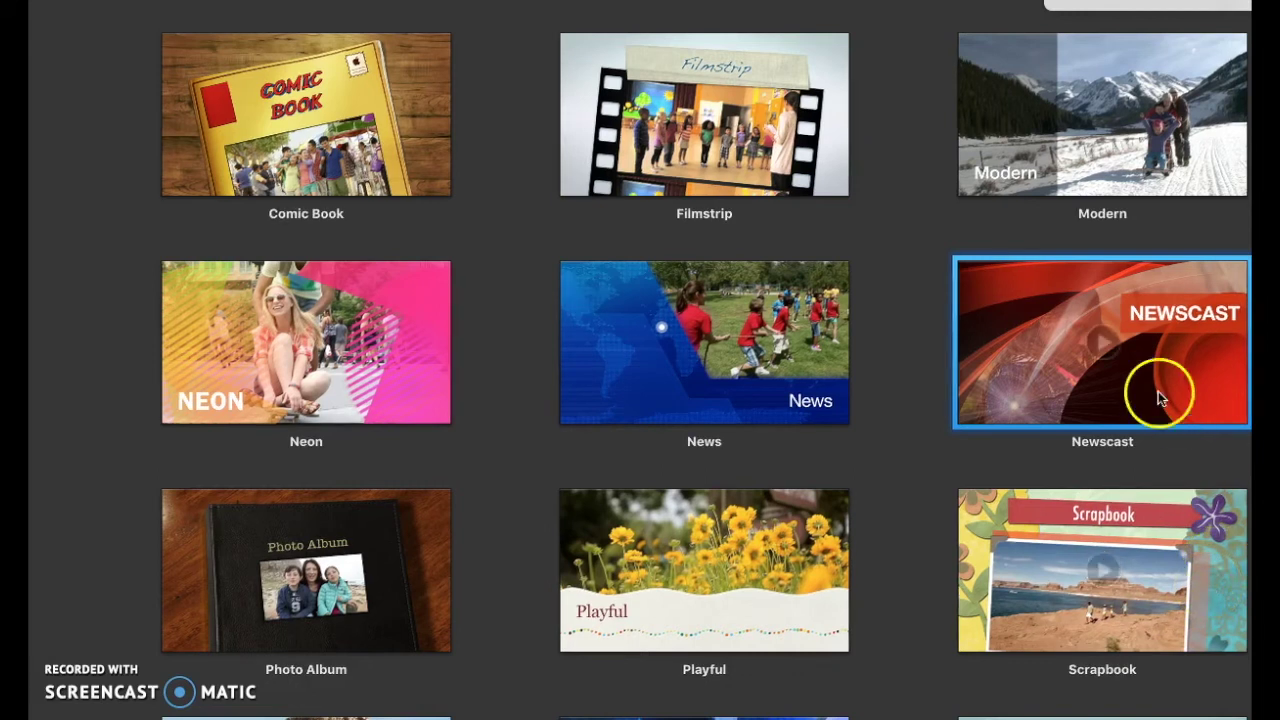
click(1100, 343)
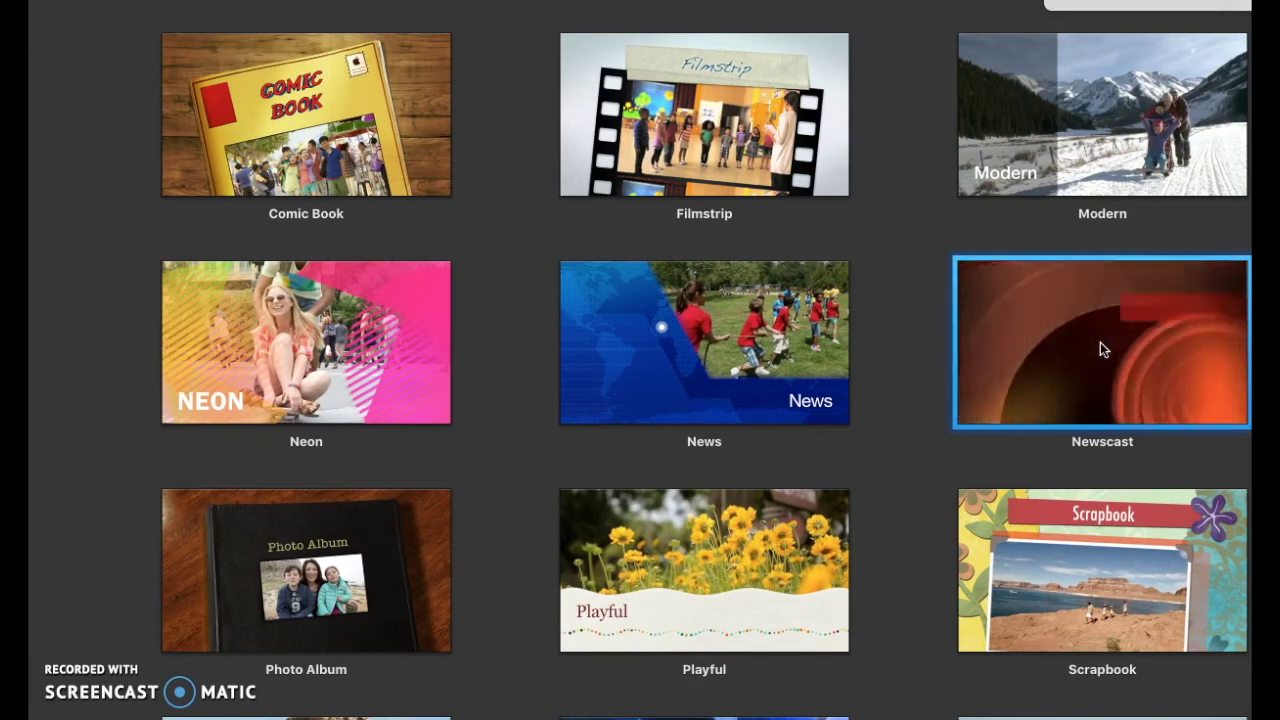
key(XF86AudioRaiseVolume)
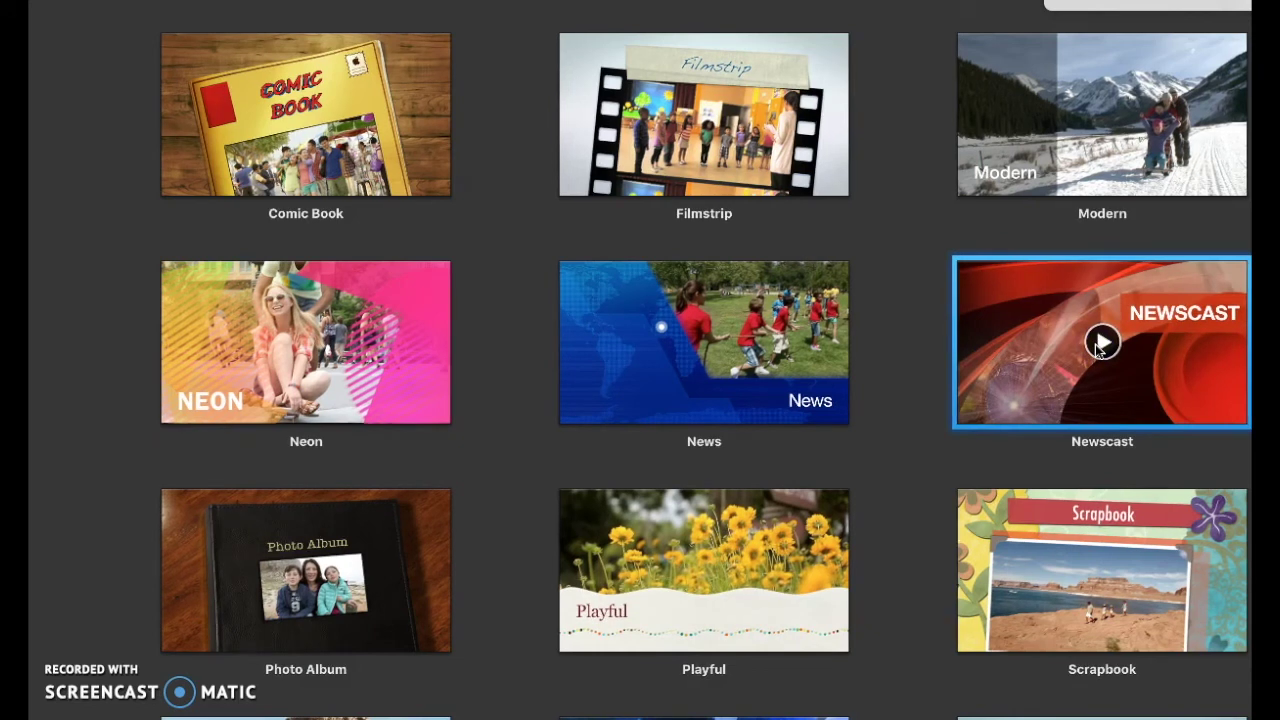
Apply the Playful theme to the My Movie 100 project.
scroll(943, 534, down, 4)
scroll(943, 534, up, 4)
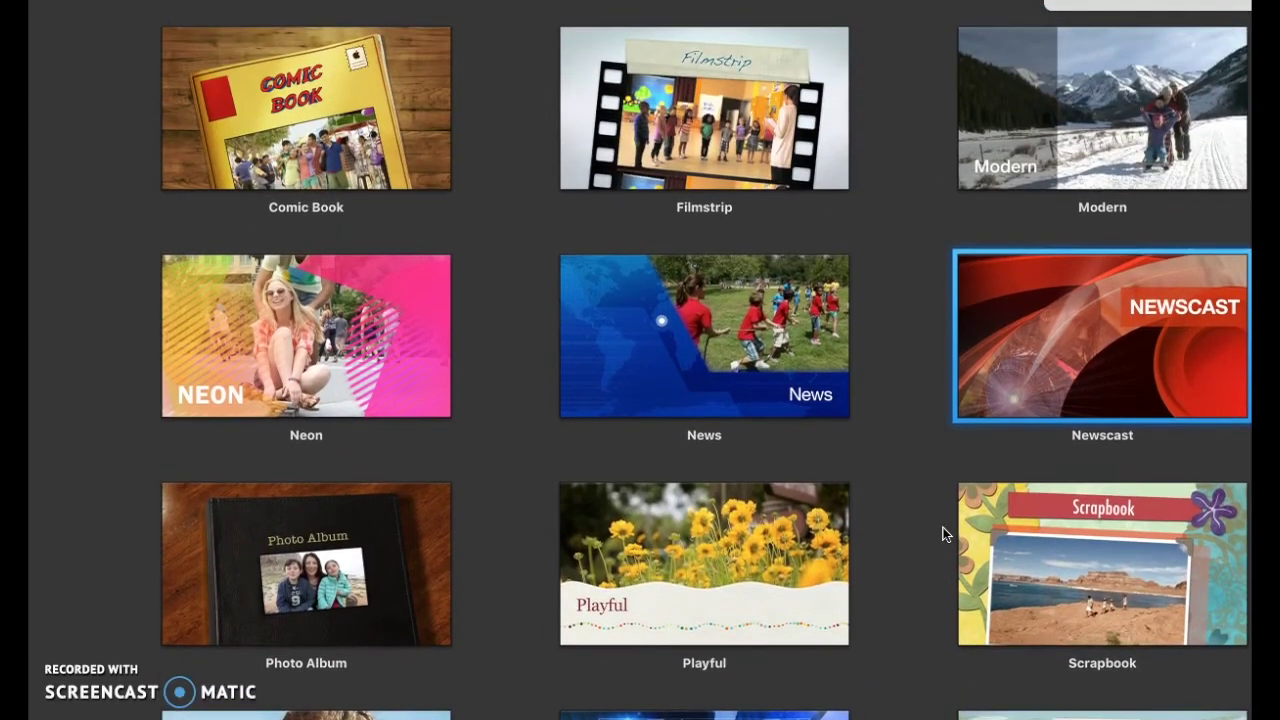
scroll(827, 645, down, 1)
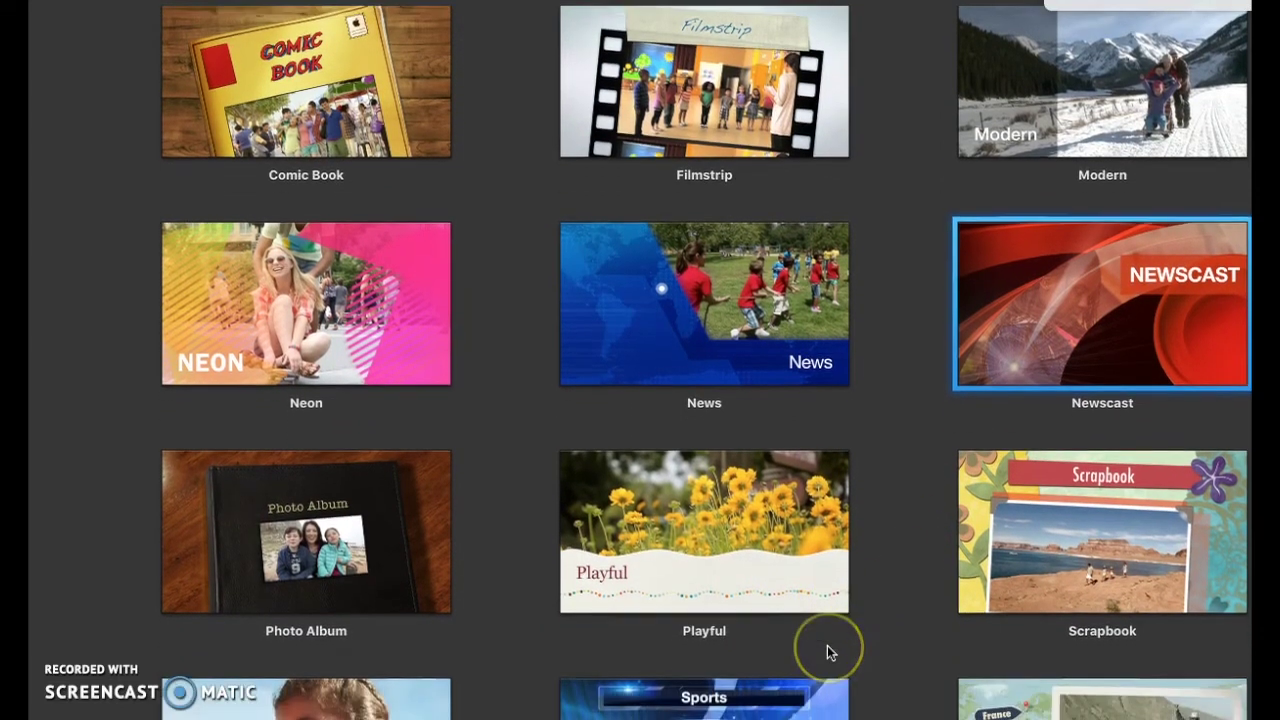
double_click(696, 508)
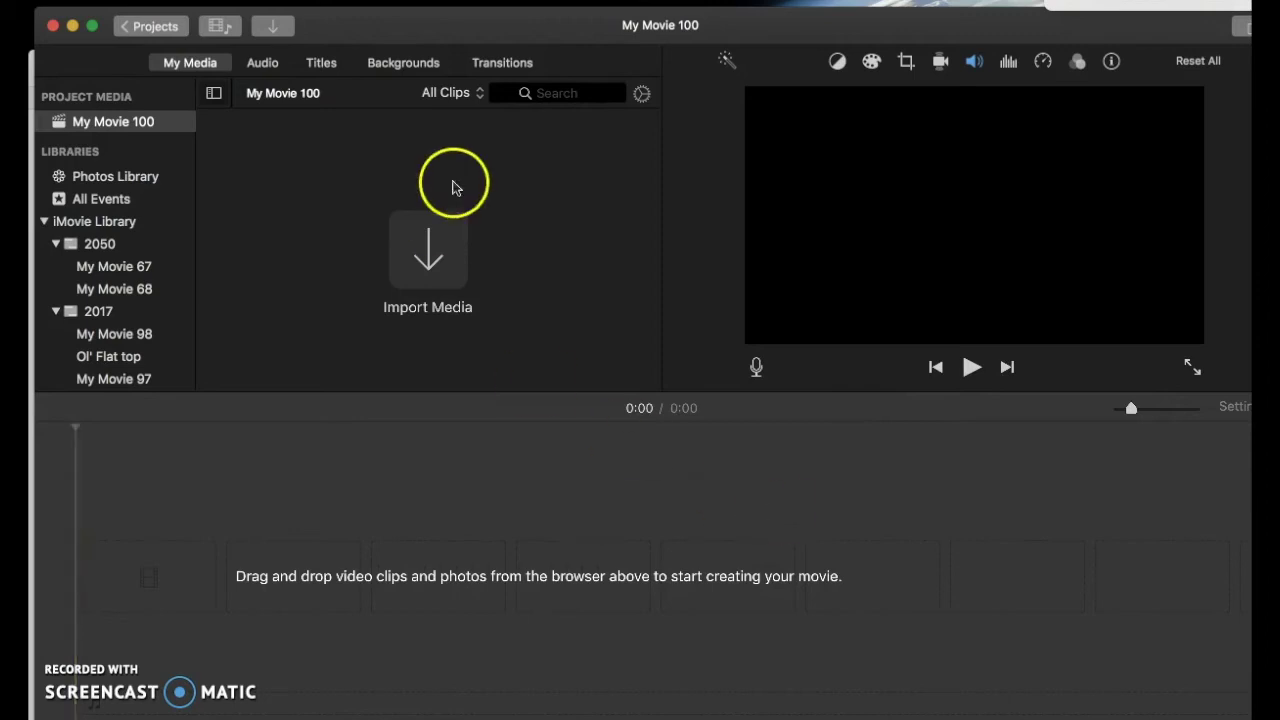
Import the businesswoman-at-laptop jpg from Downloads into My Movie 100's media.
click(200, 66)
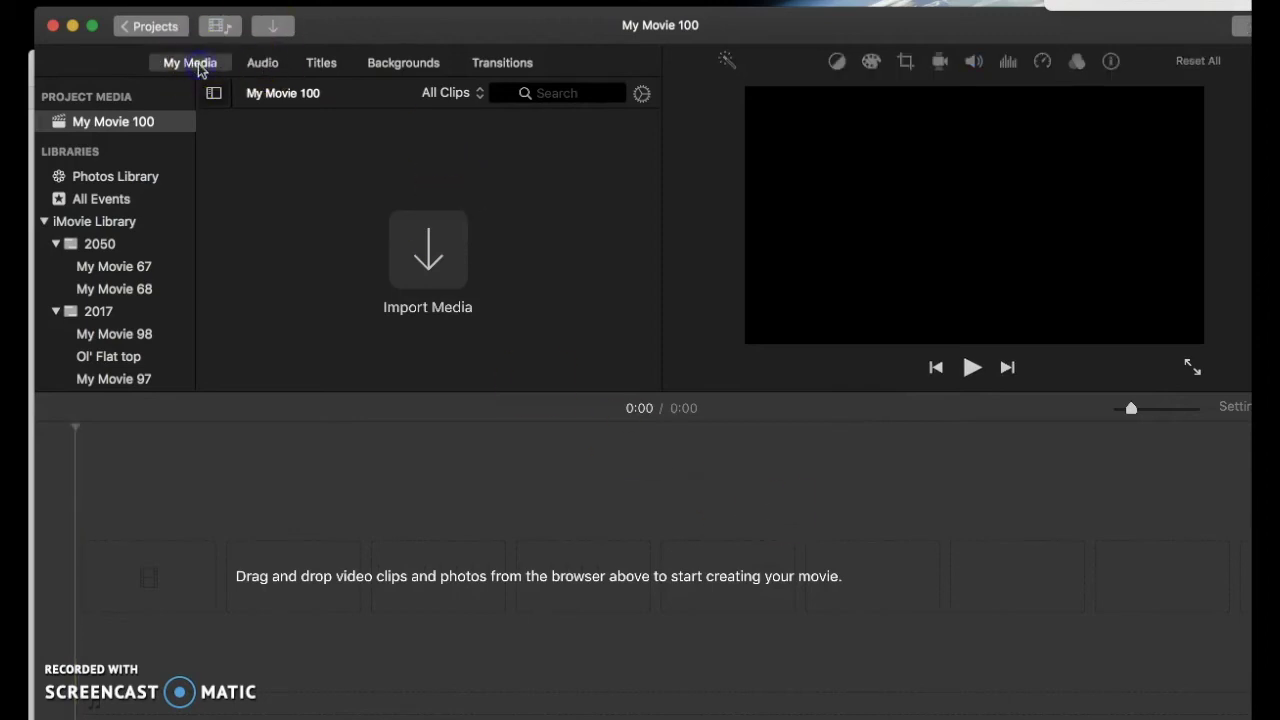
click(440, 265)
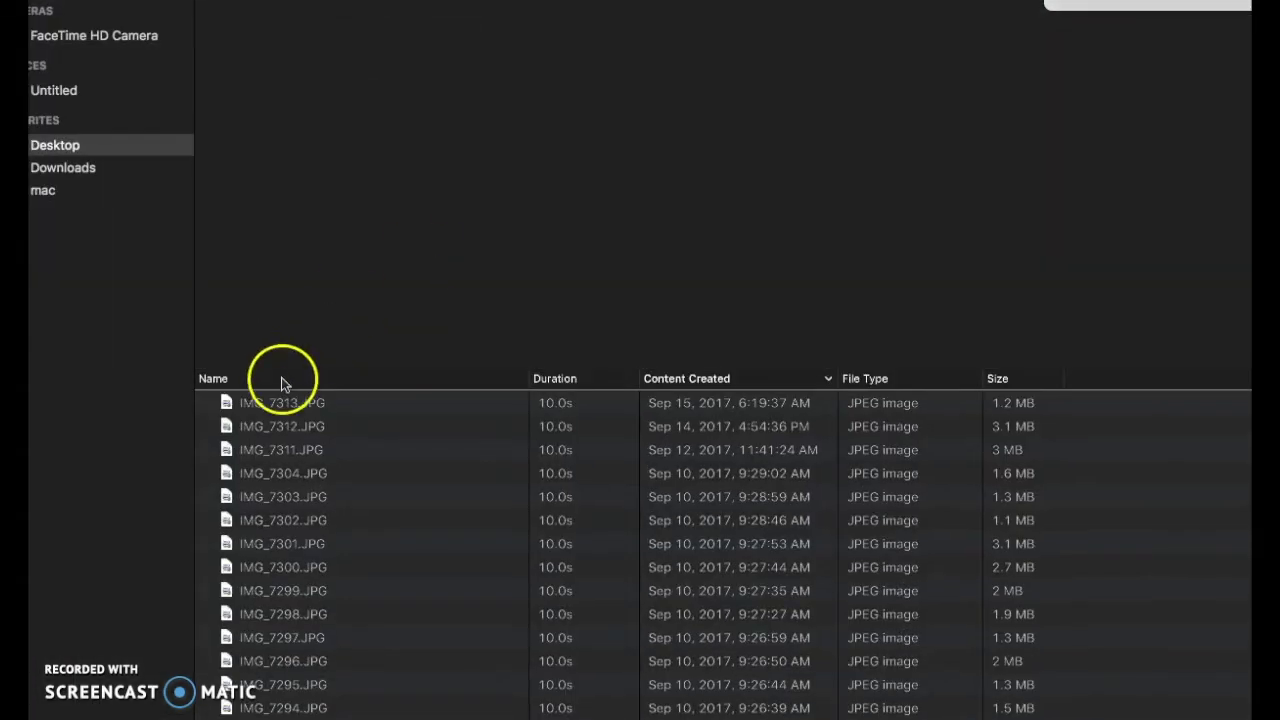
click(288, 403)
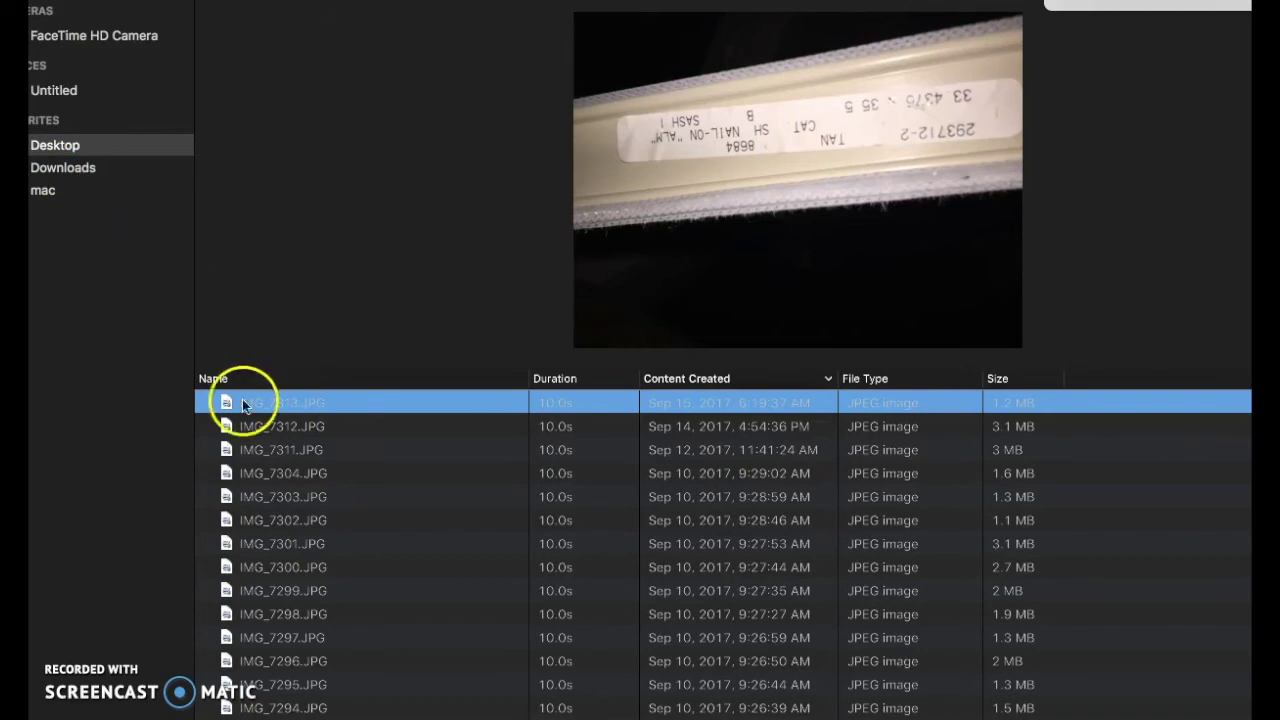
click(265, 428)
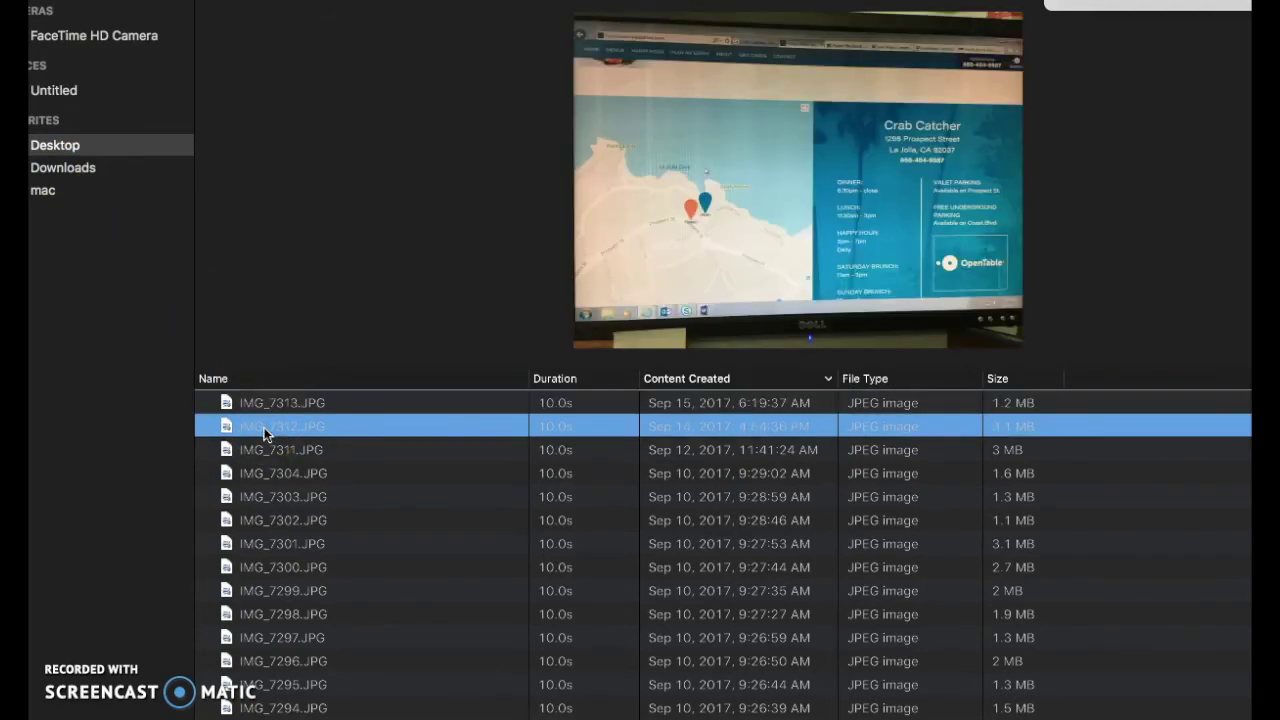
key(Up)
click(78, 164)
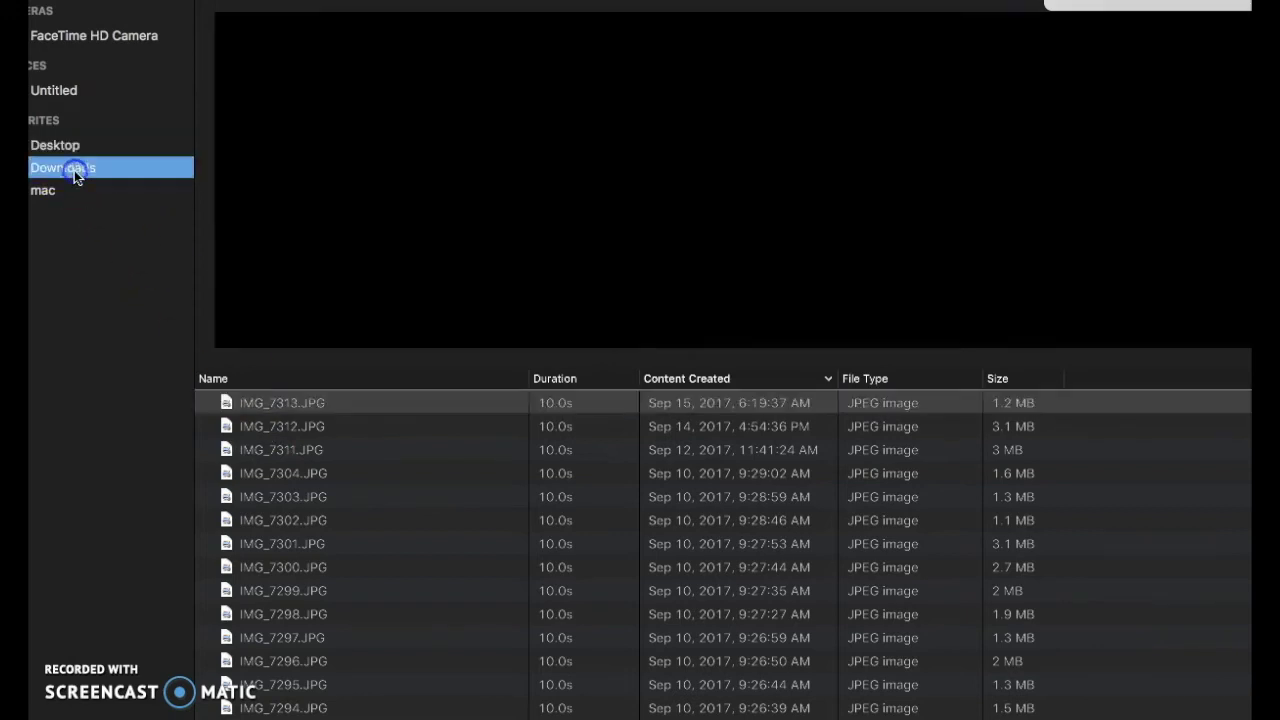
click(307, 406)
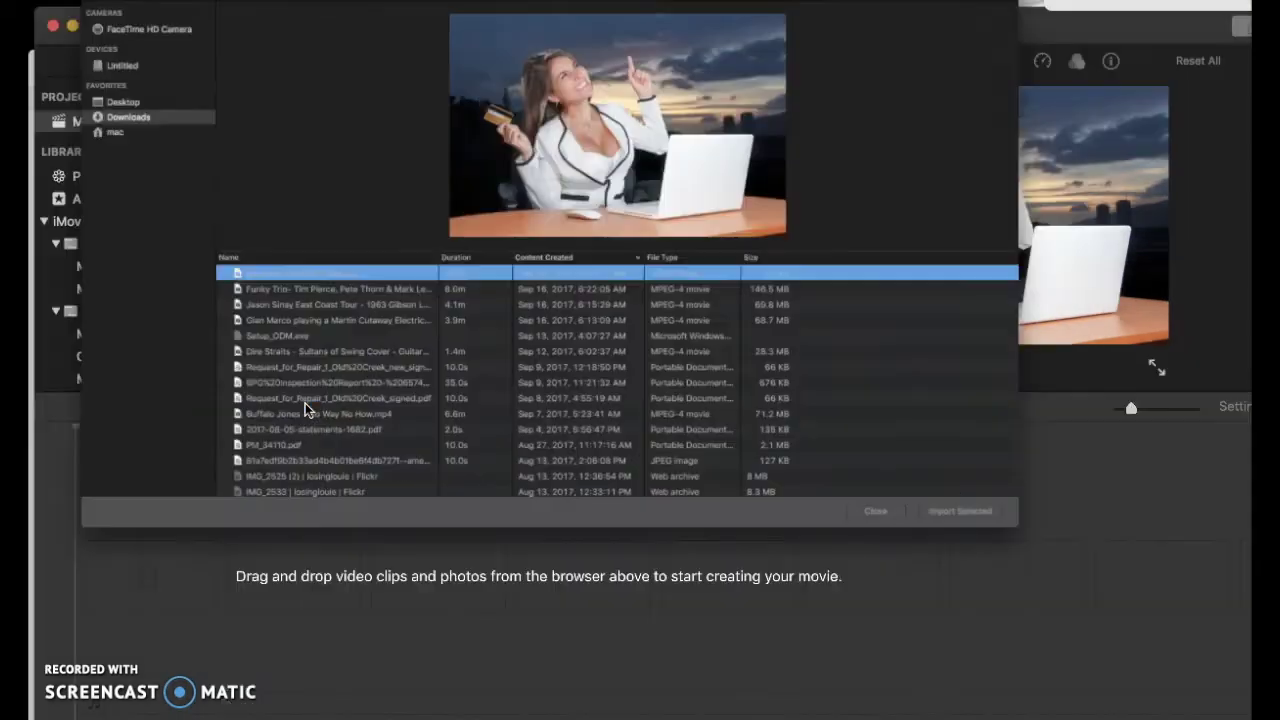
key(Return)
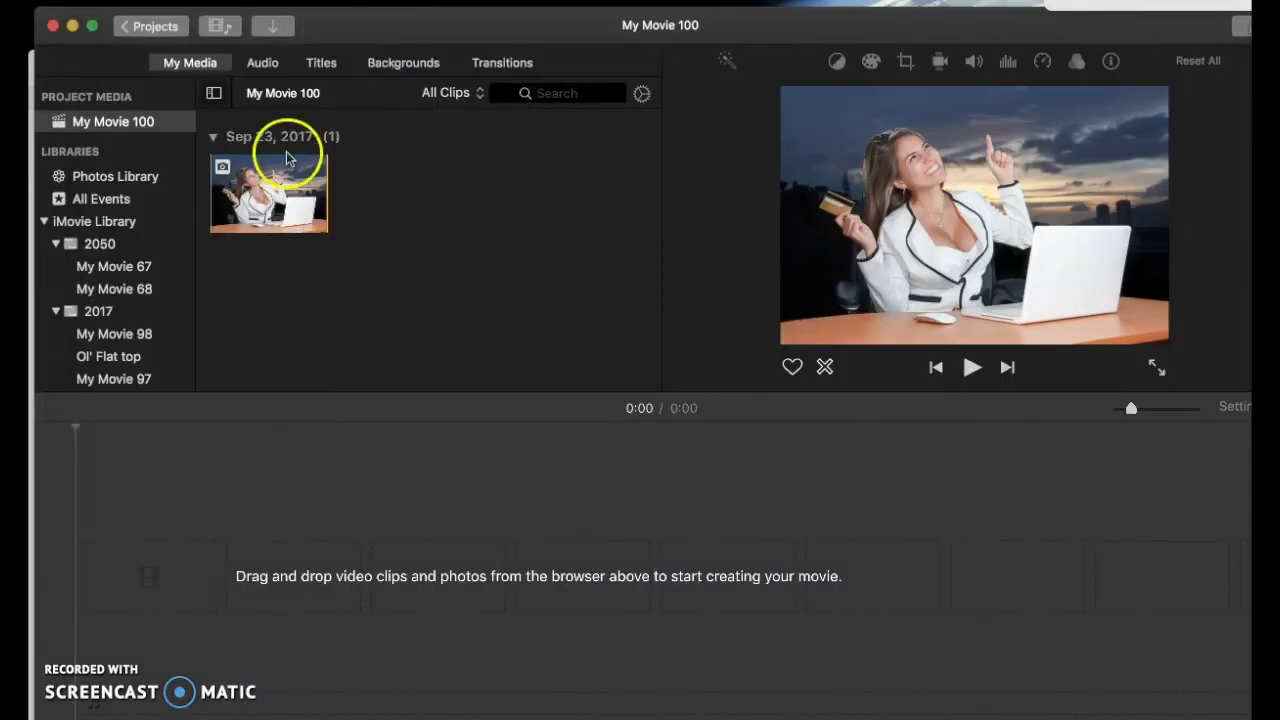
Add the businesswoman photo to the timeline and give it the title 'cool video'.
click(289, 196)
click(316, 226)
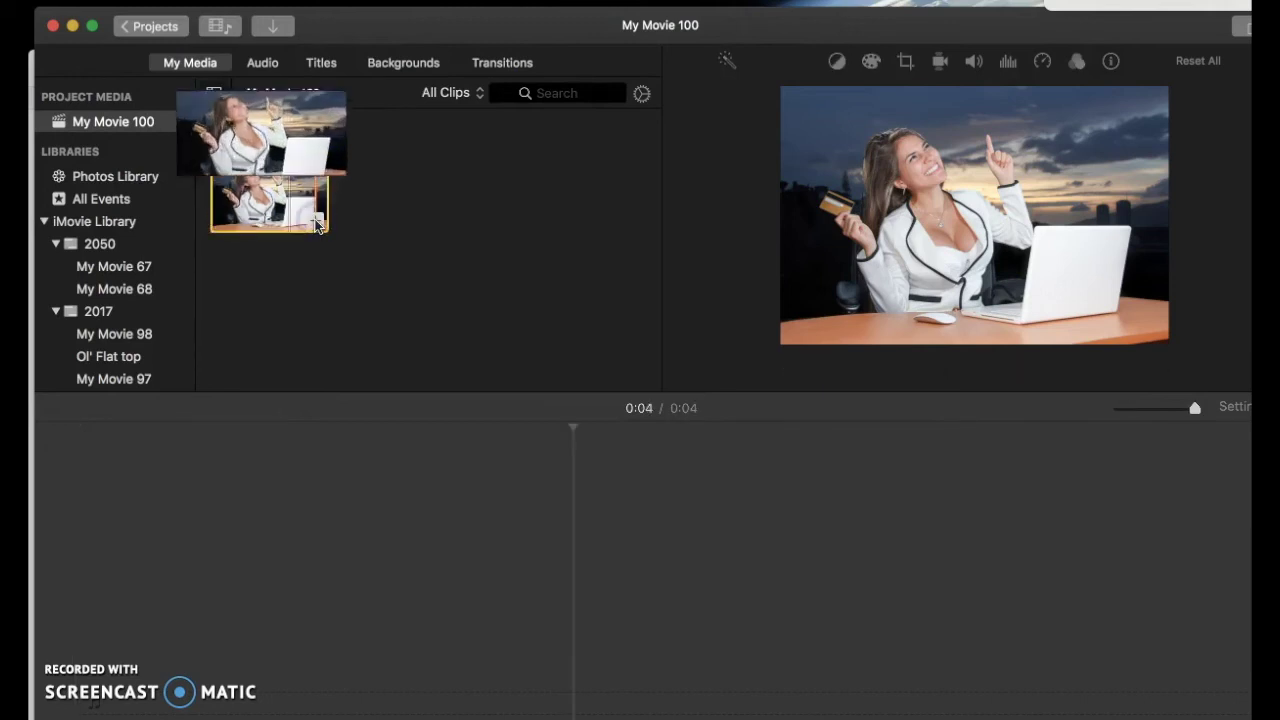
click(266, 306)
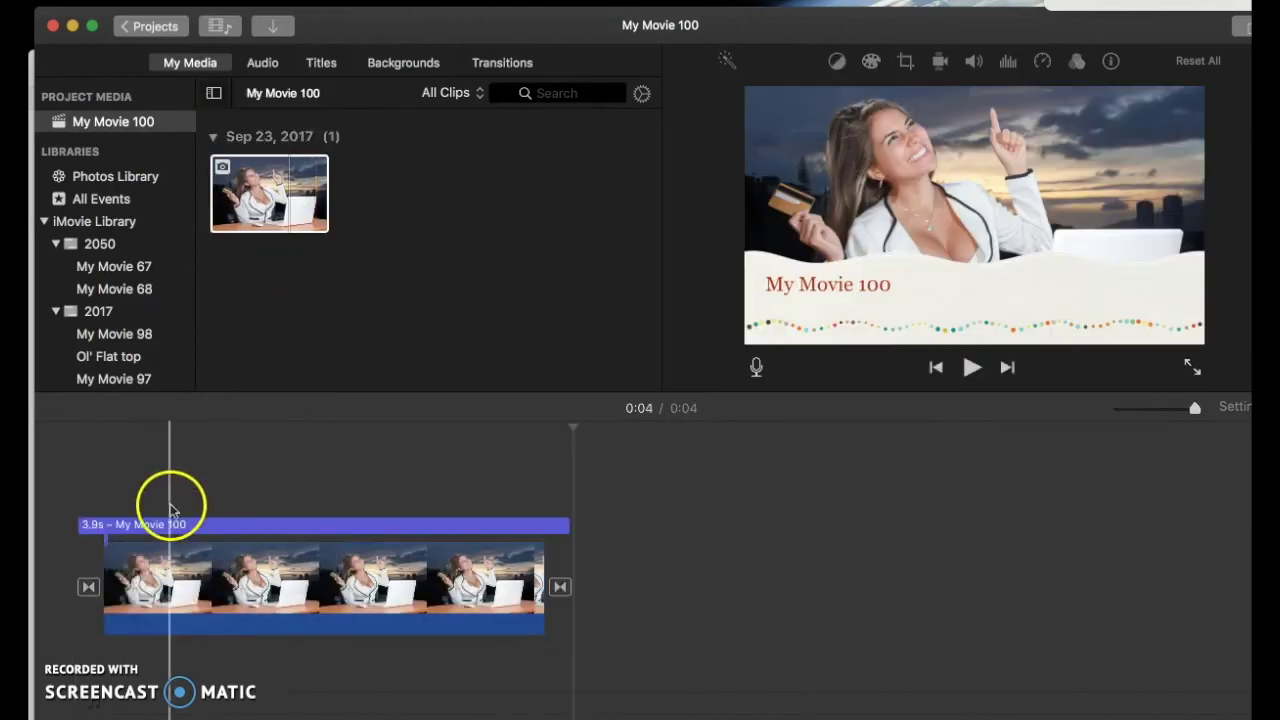
click(175, 527)
text(cool ci)
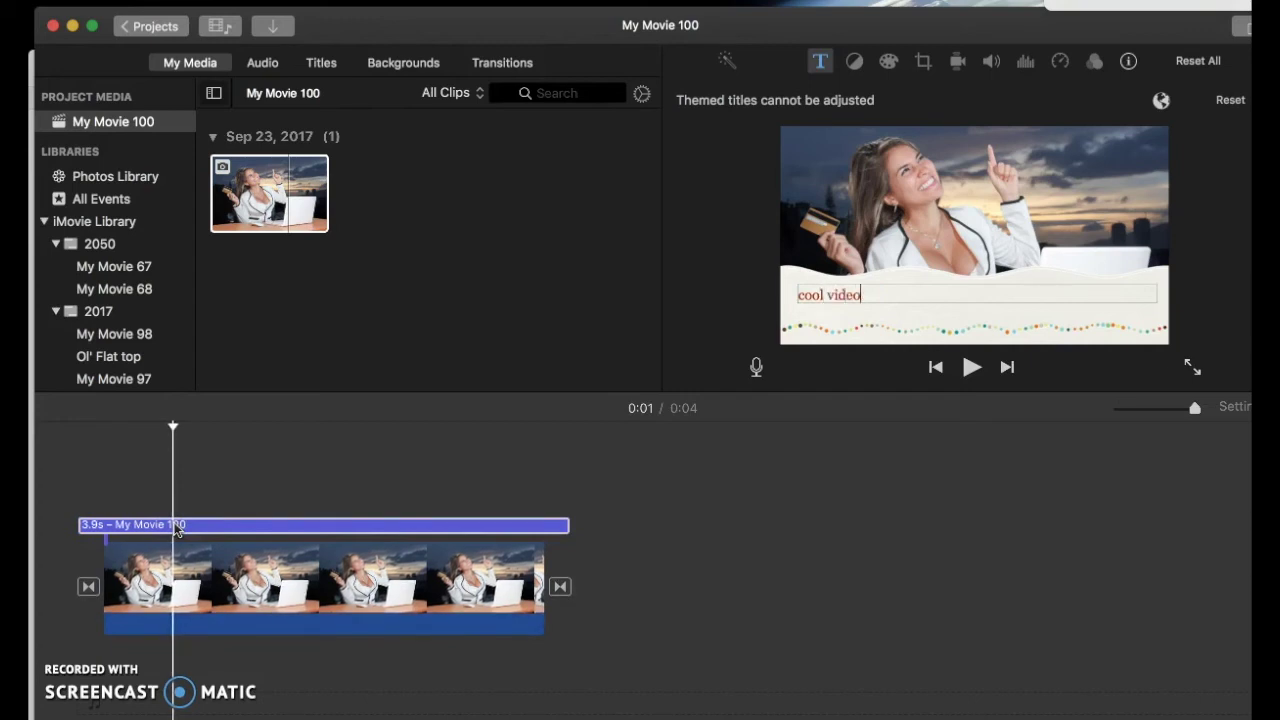
click(771, 509)
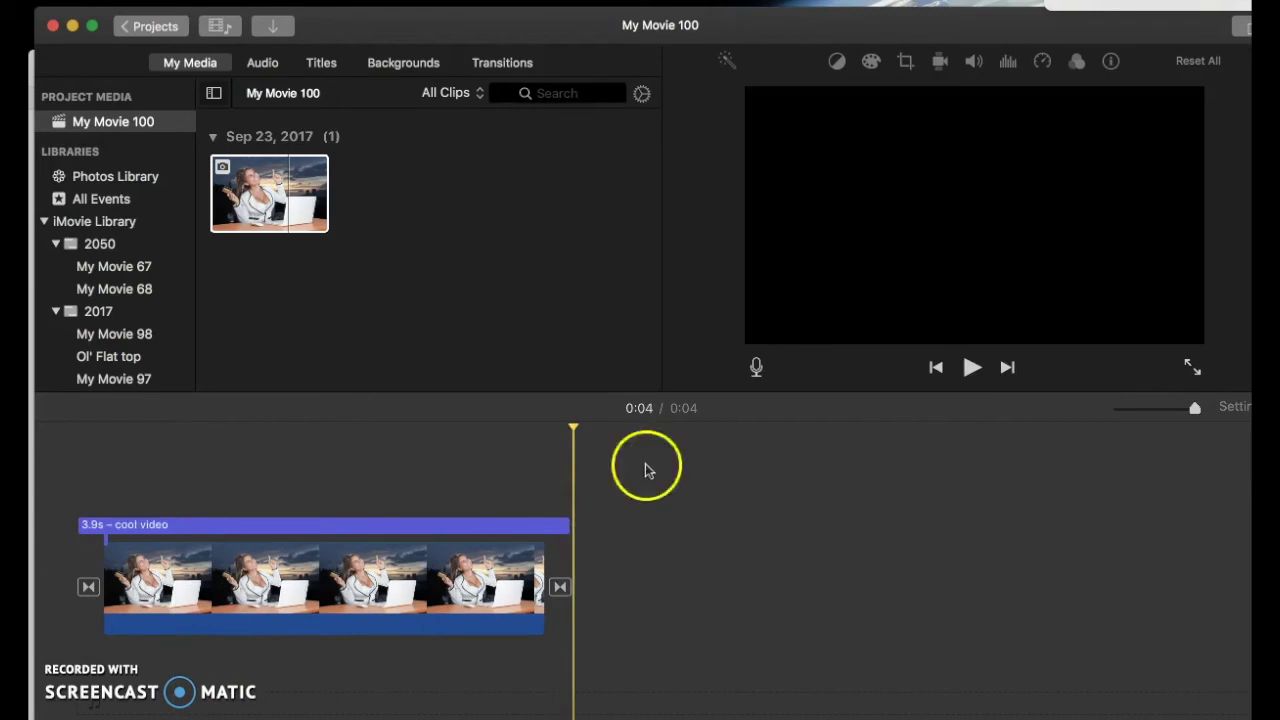
Place the Lazy Day jingle from Sound Effects > Jingles under the titled photo.
click(262, 62)
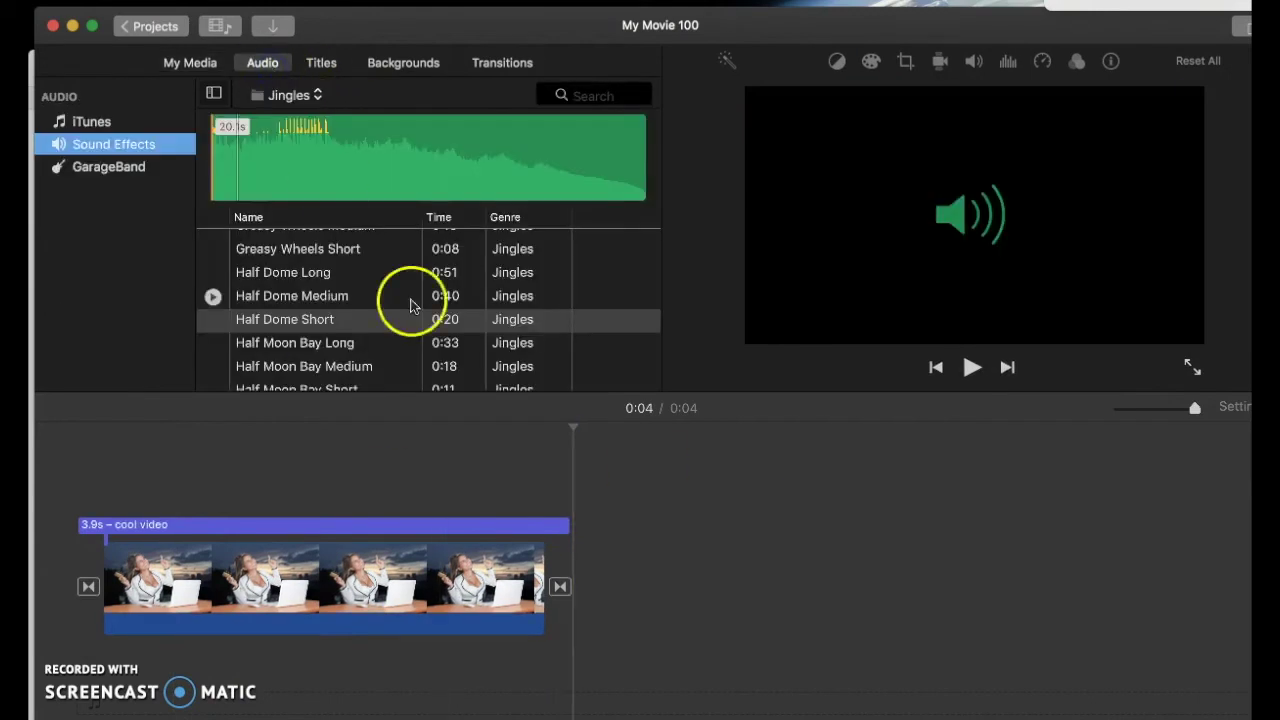
scroll(419, 321, down, 10)
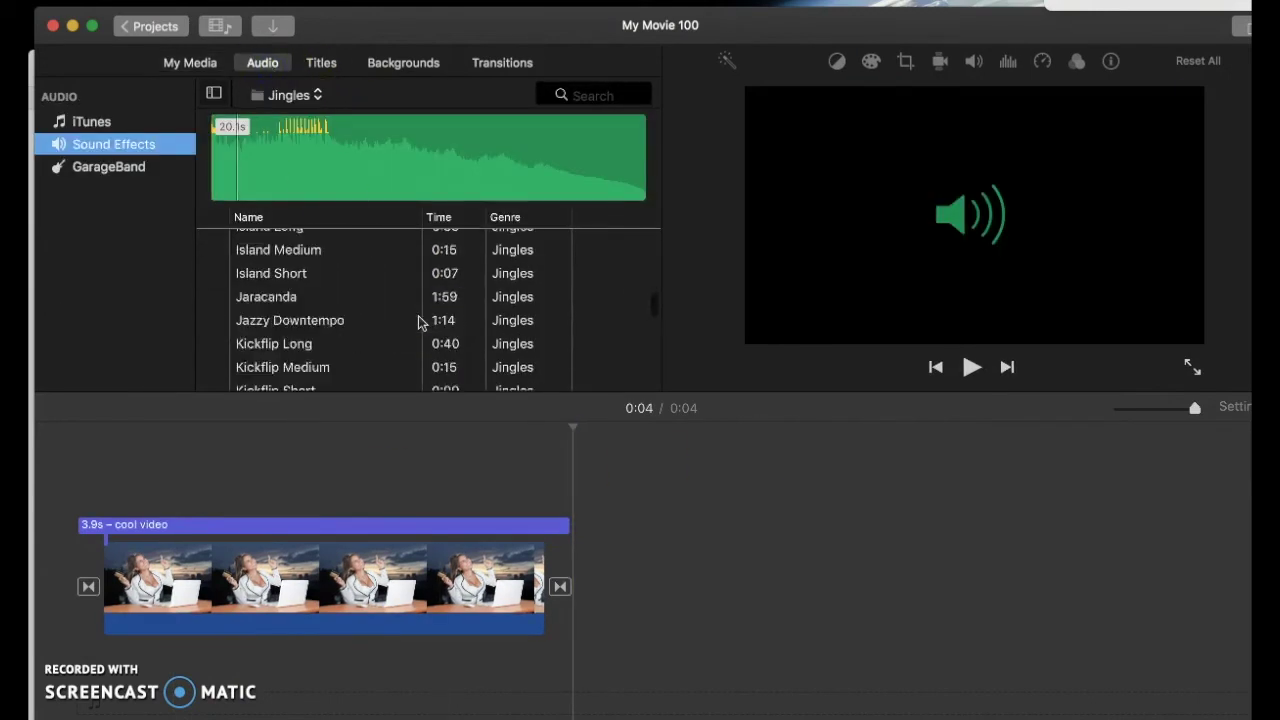
scroll(419, 321, up, 15)
scroll(419, 321, down, 10)
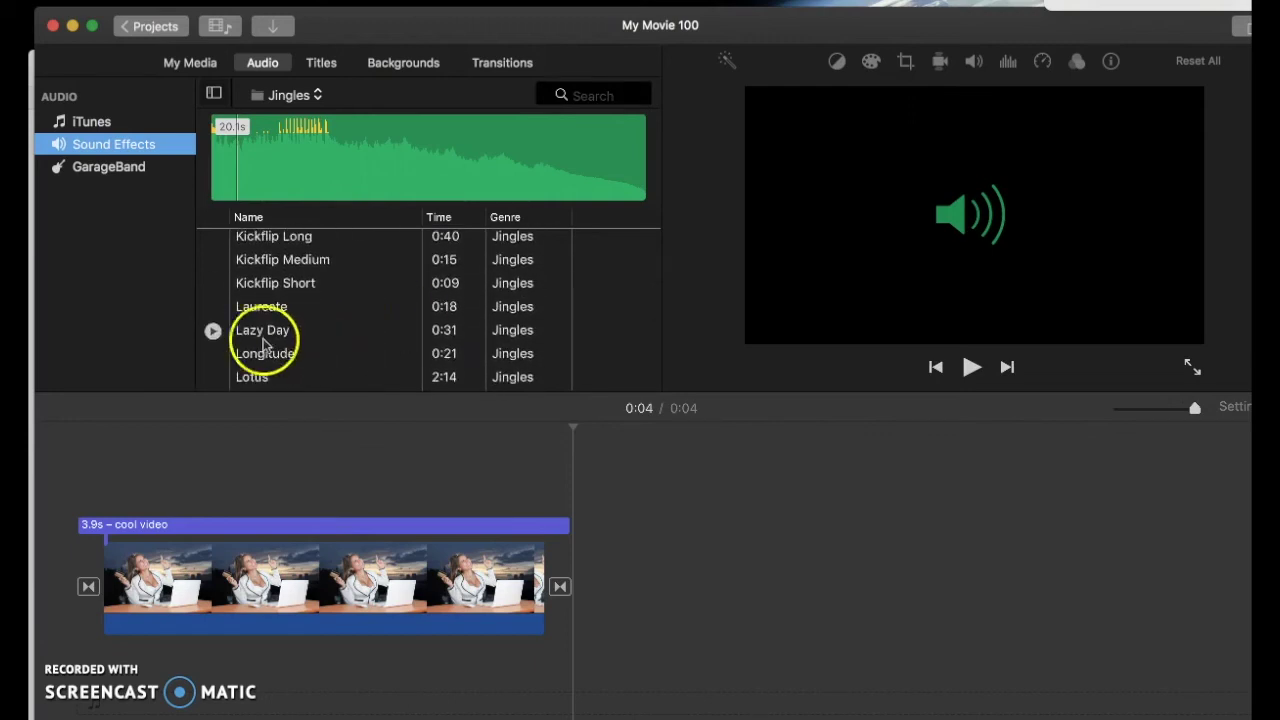
click(216, 333)
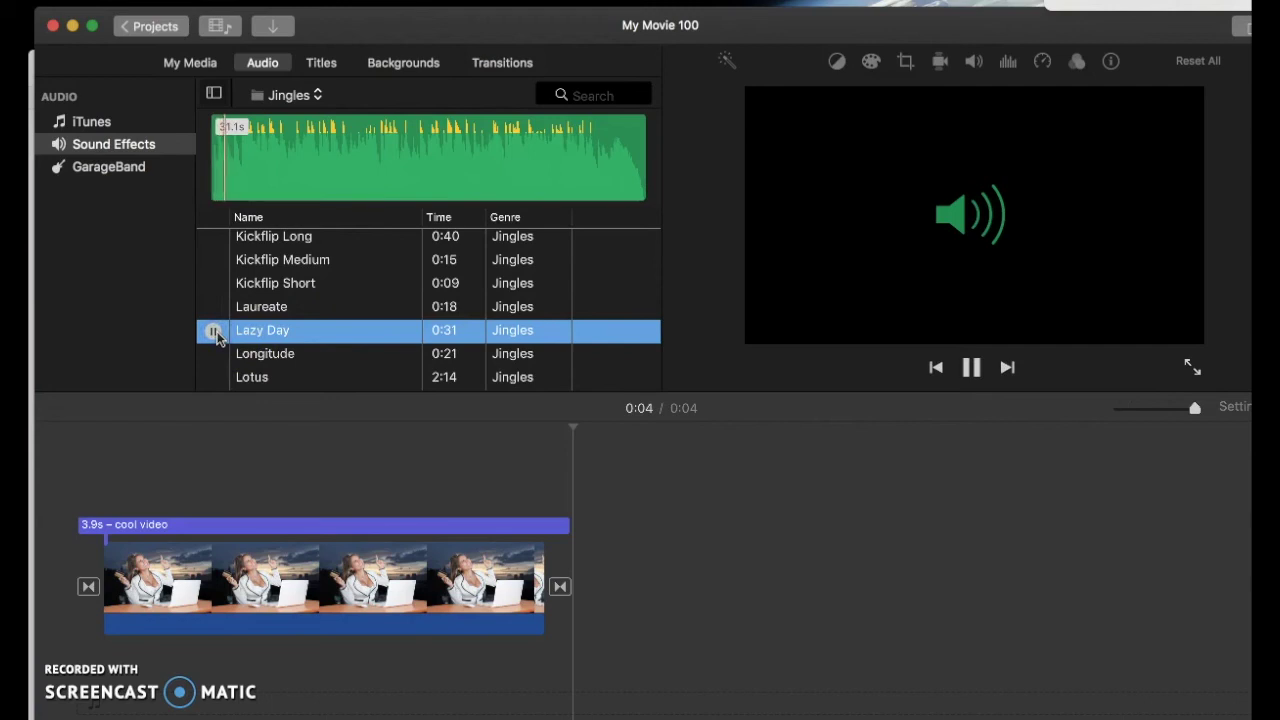
click(290, 340)
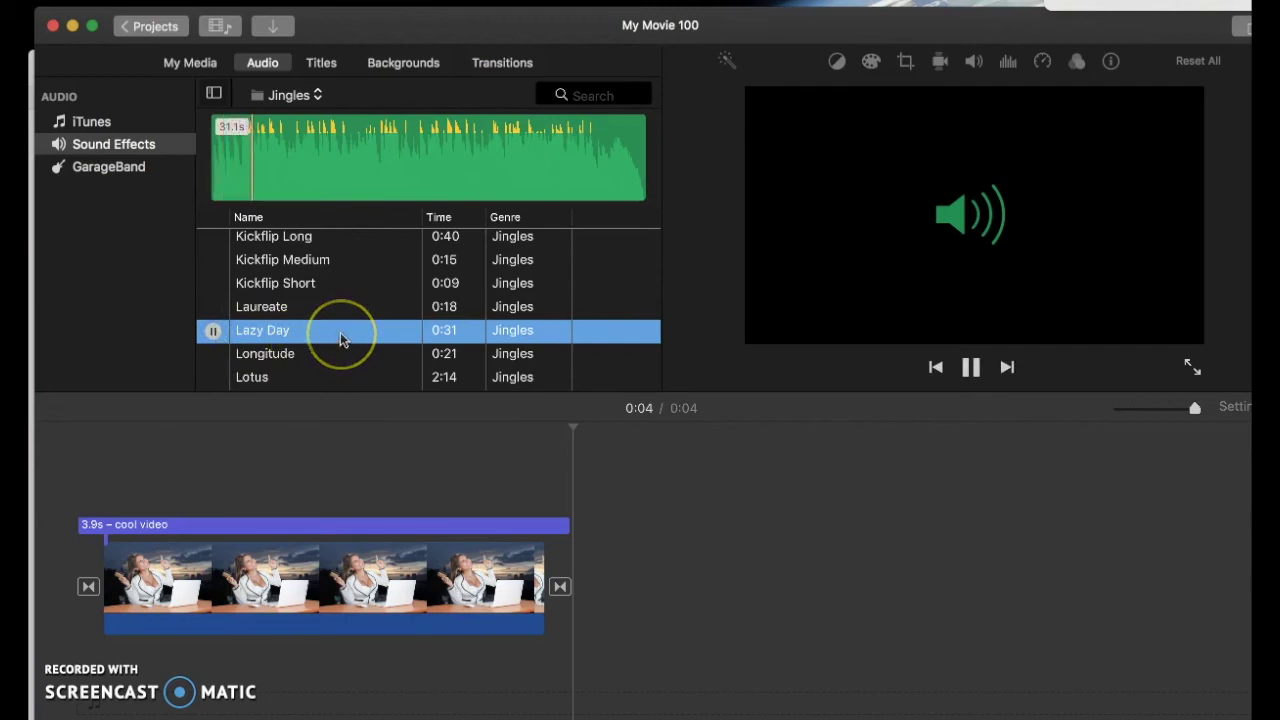
drag(340, 332, 182, 688)
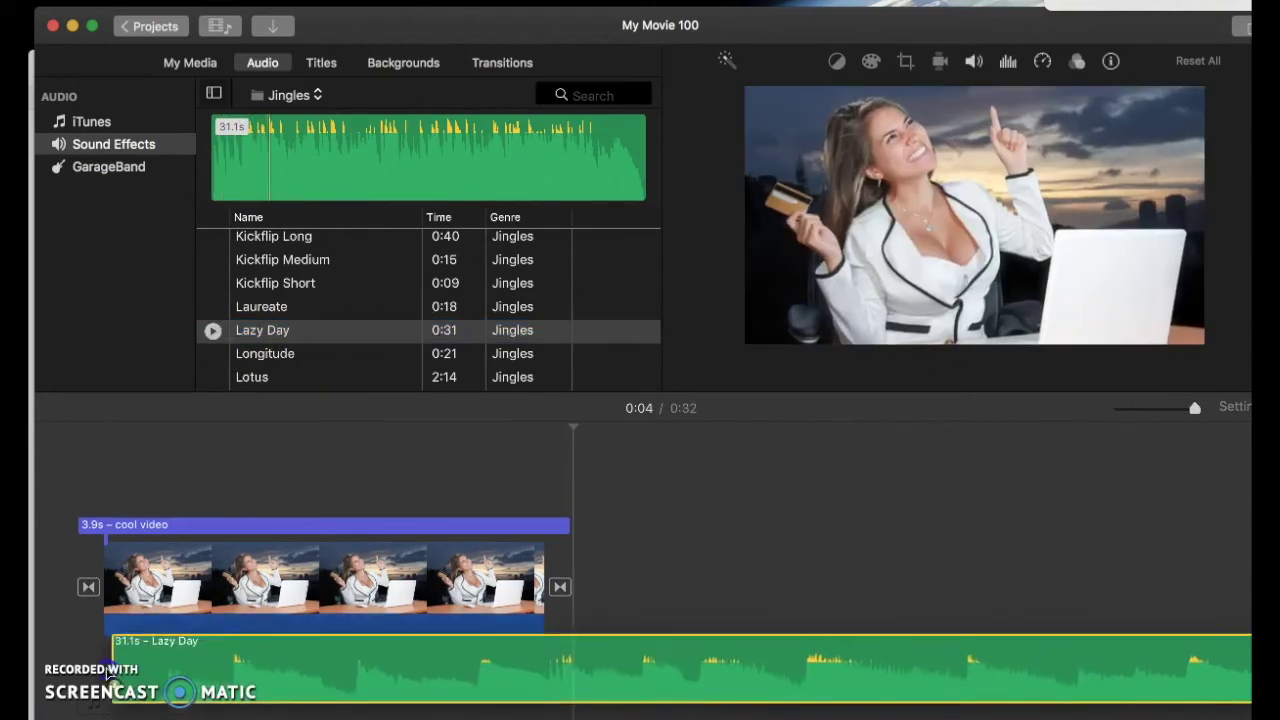
Split the jingle at the playhead and delete the tail, leaving a 2.0 s piece.
click(551, 670)
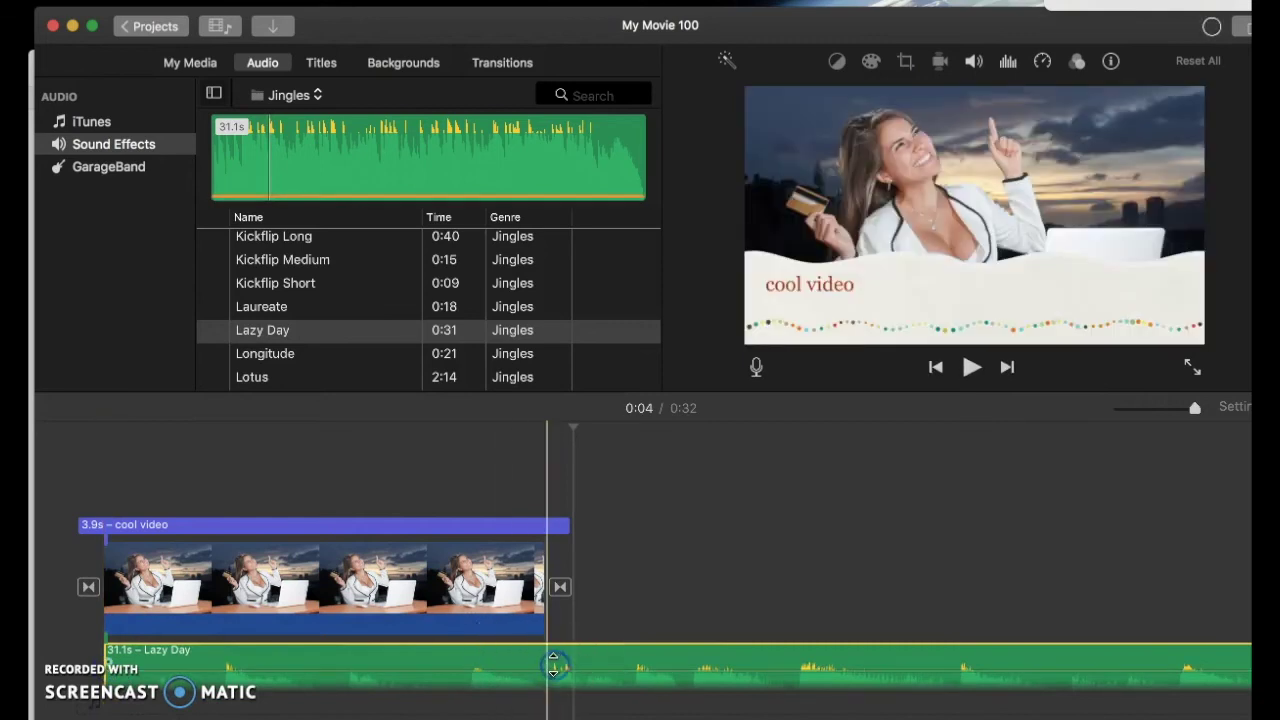
right_click(549, 660)
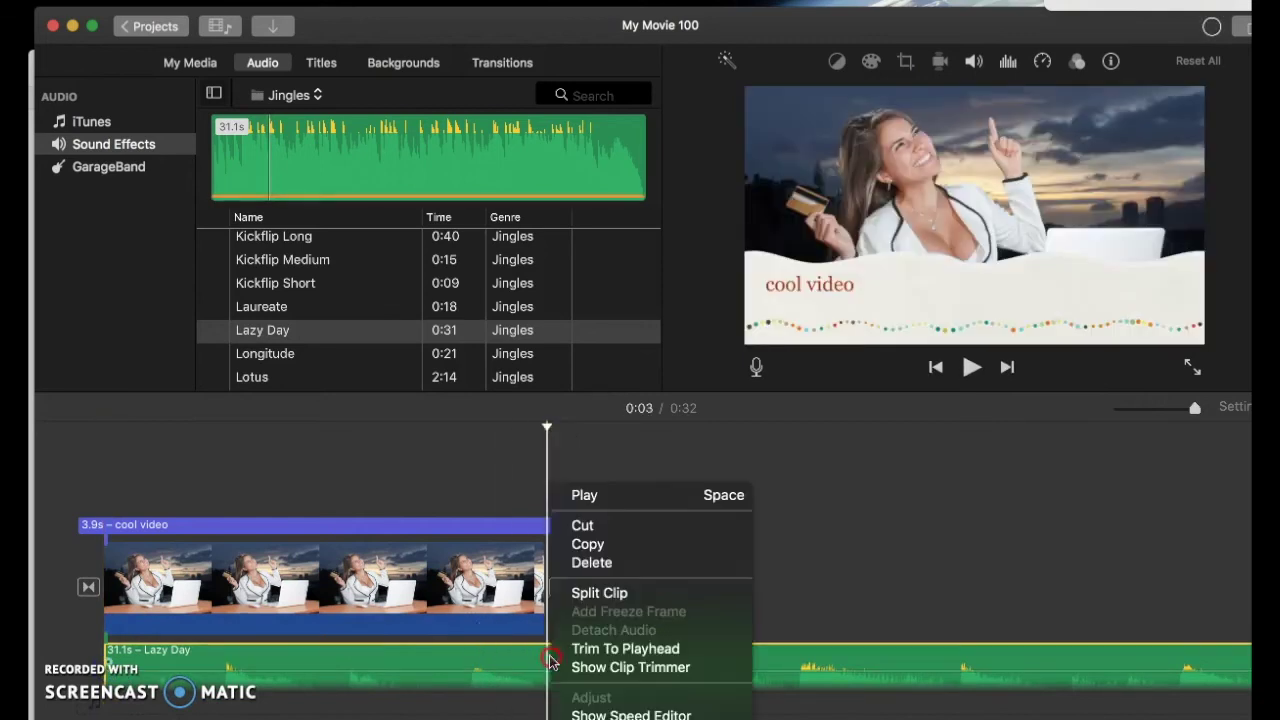
click(590, 593)
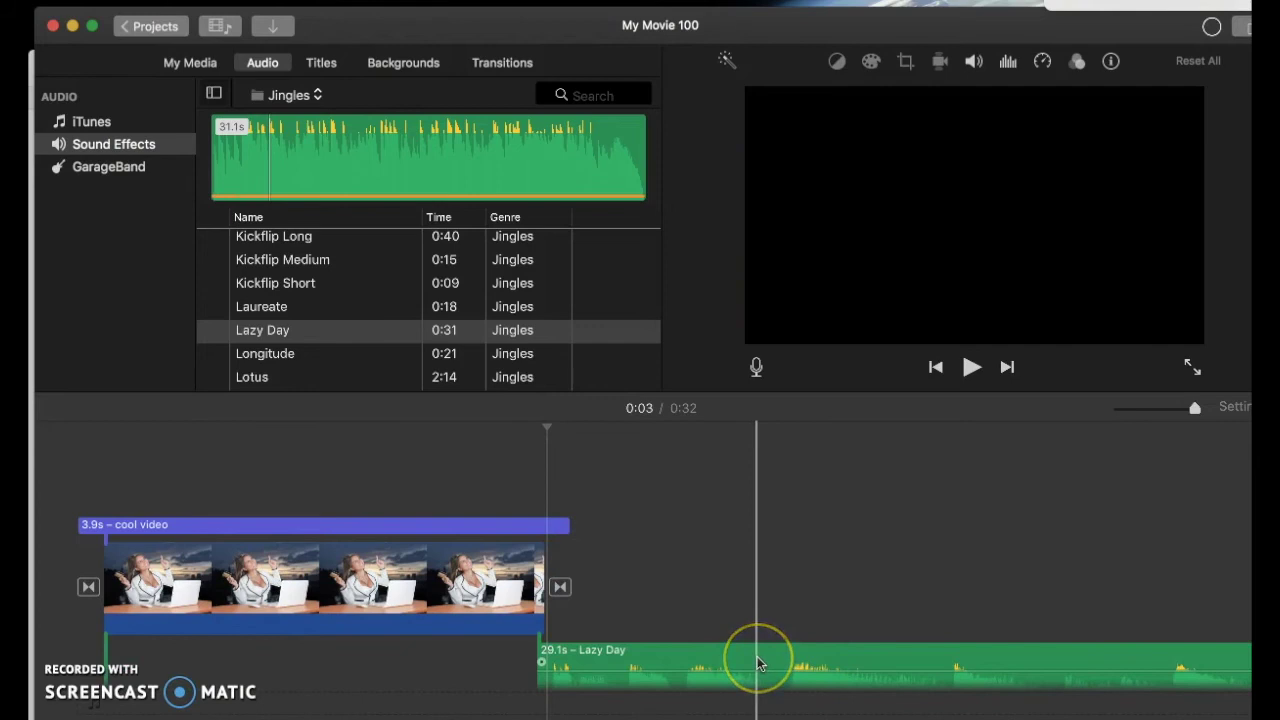
click(757, 656)
key(Delete)
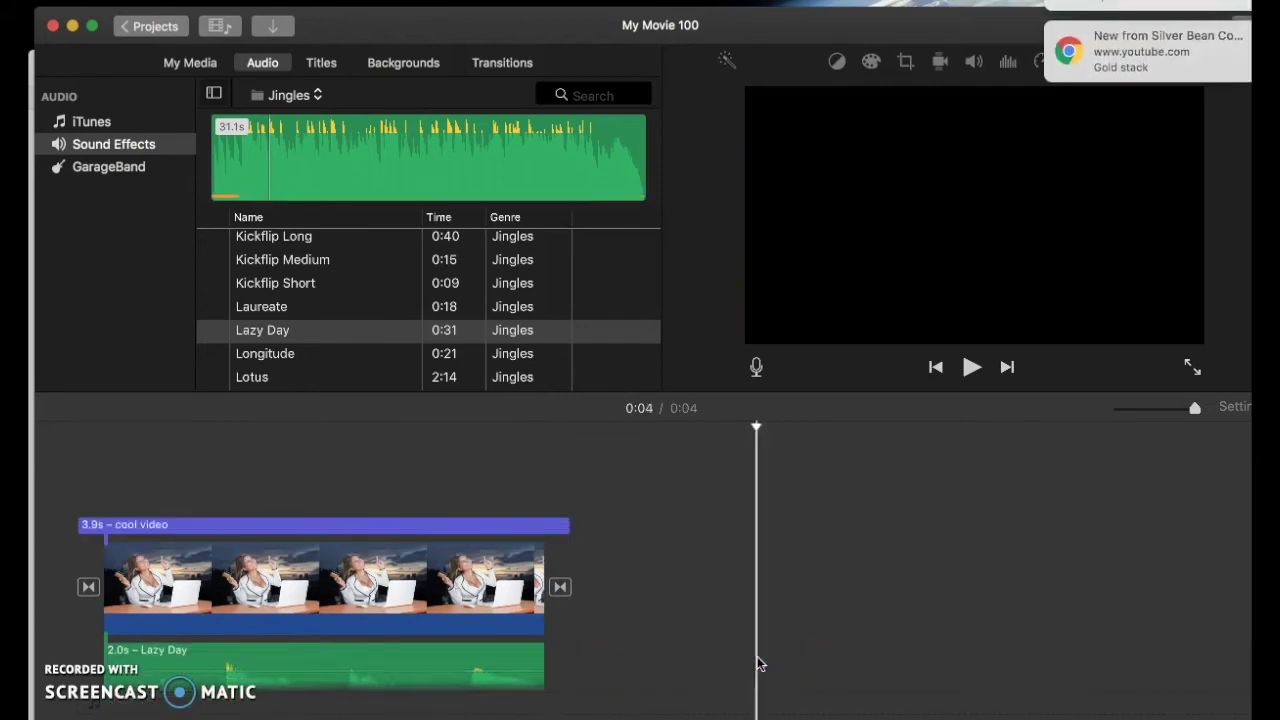
Clear the timeline selection and bring up the media import window.
click(744, 605)
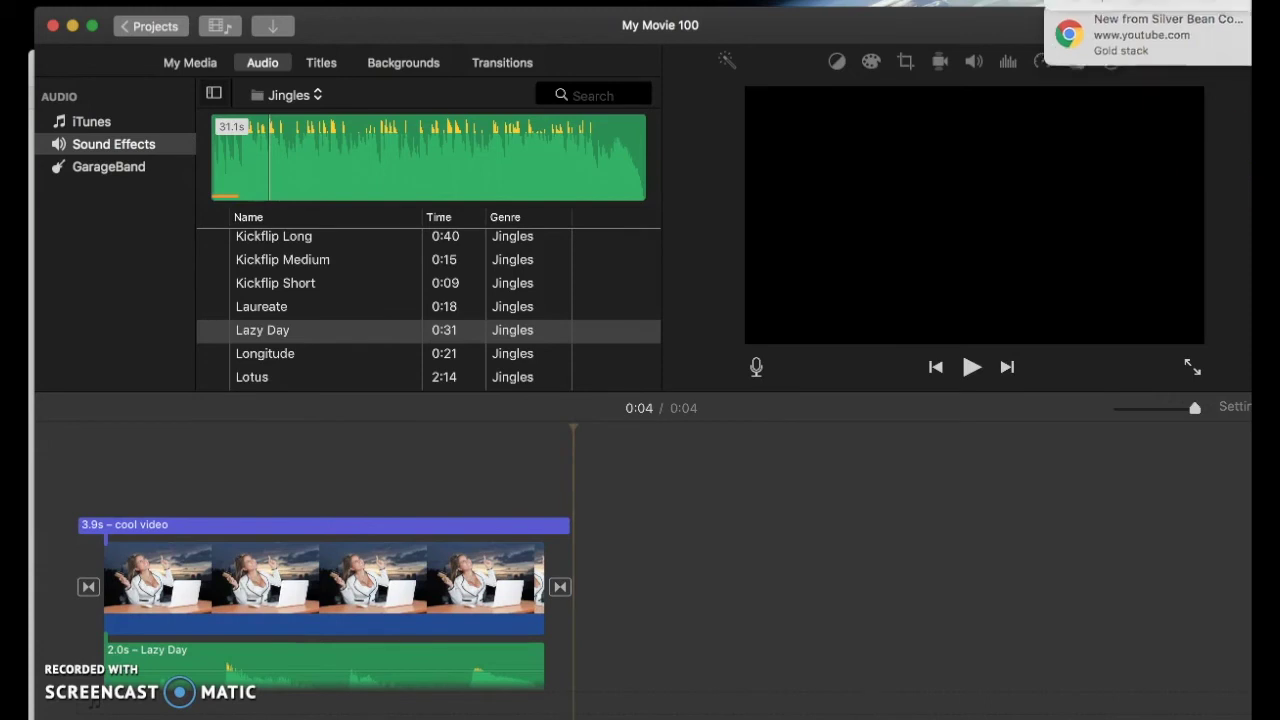
click(1000, 548)
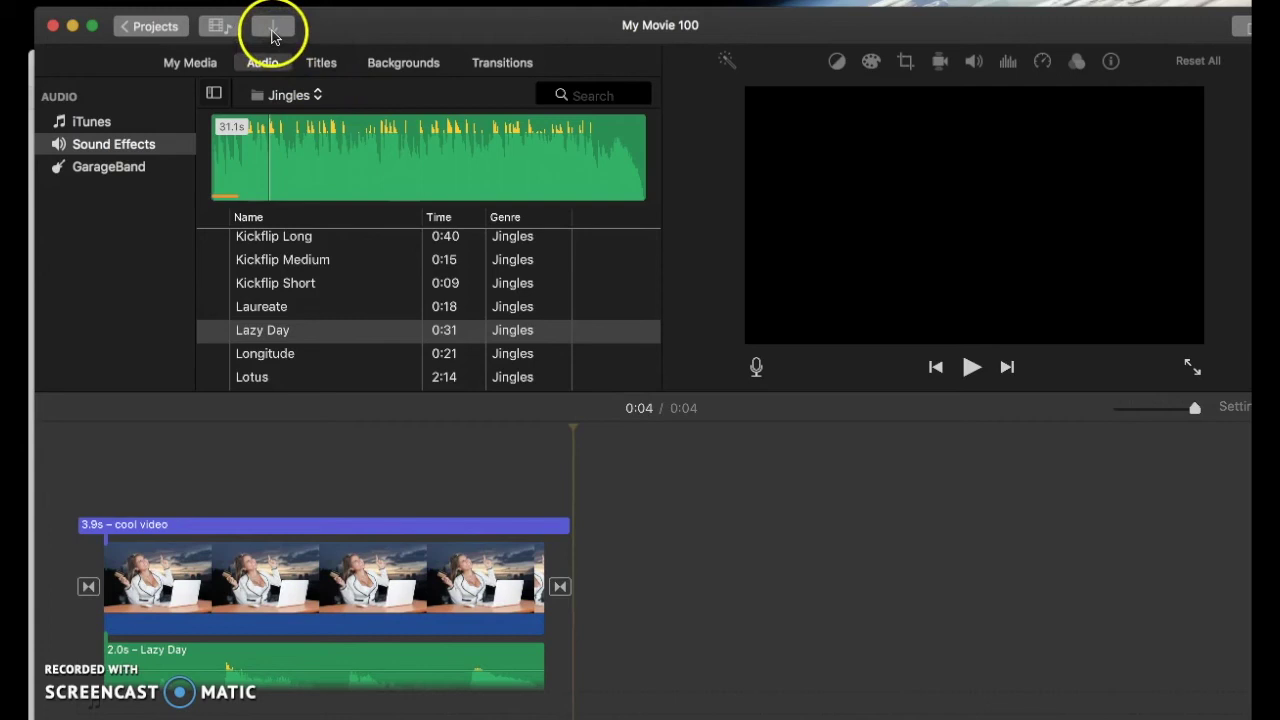
click(200, 63)
click(278, 29)
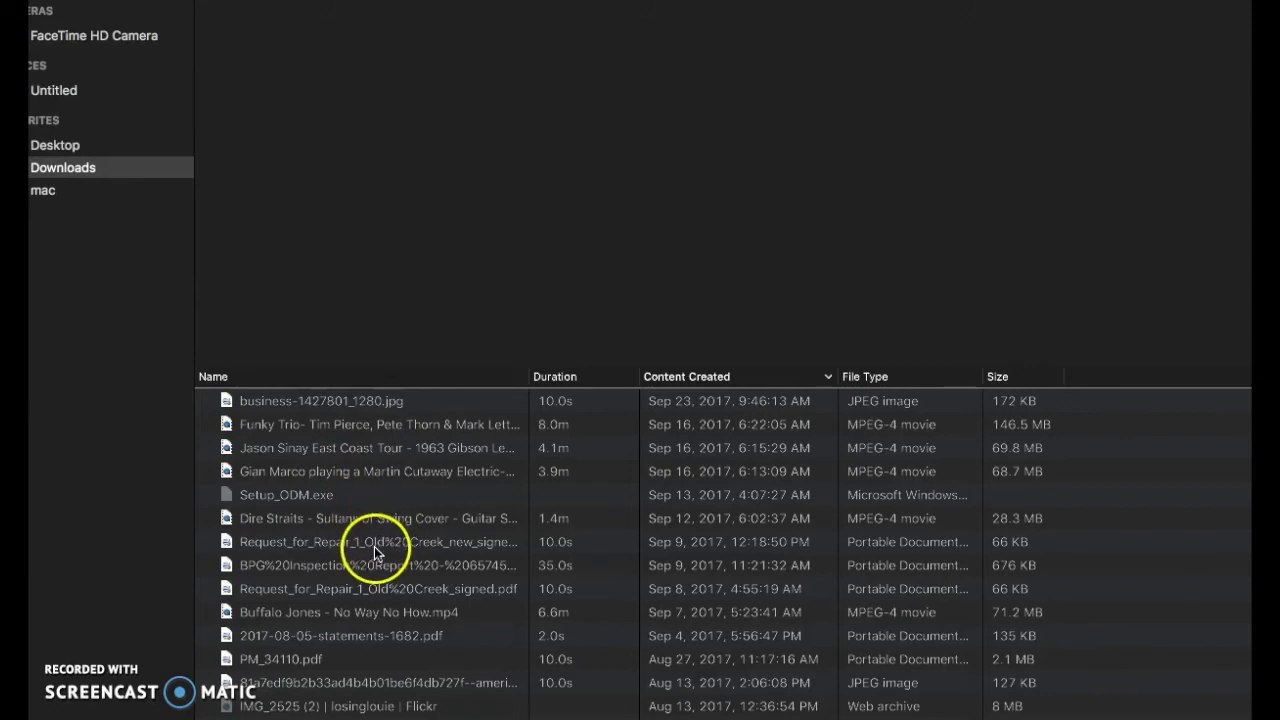
scroll(376, 546, down, 3)
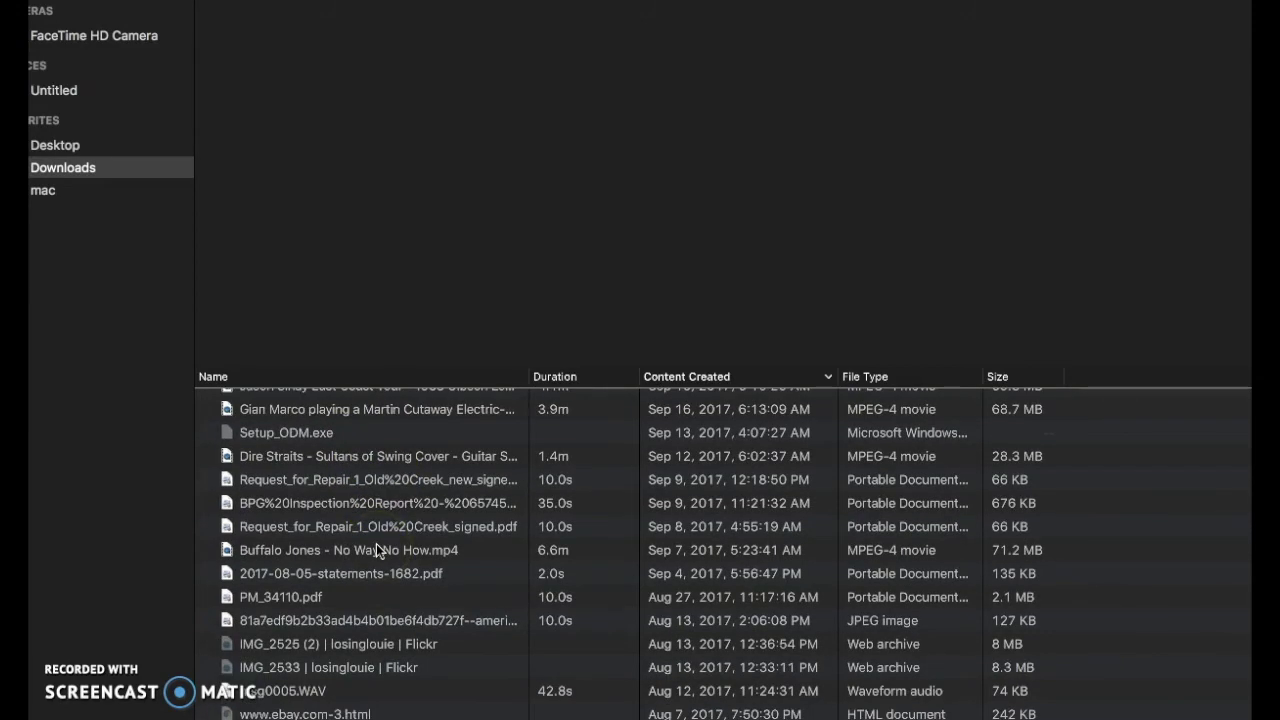
scroll(376, 543, down, 3)
scroll(372, 545, up, 5)
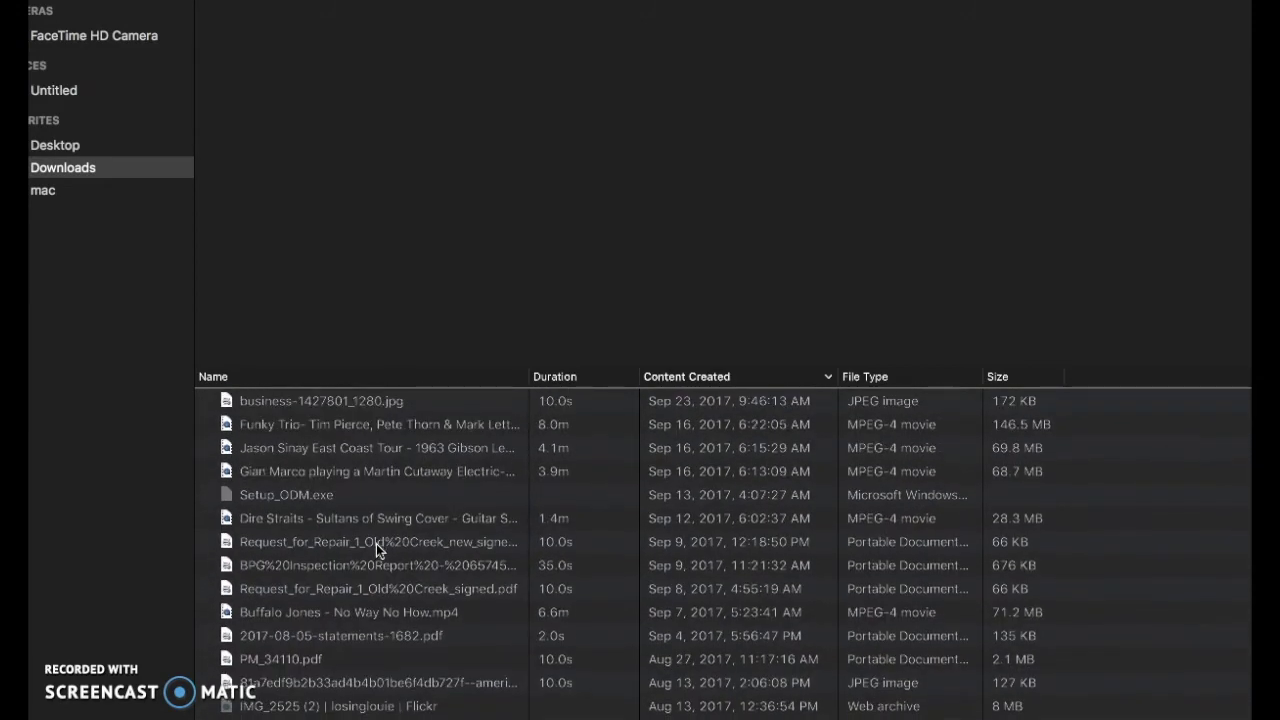
Import IMG_6819.MOV from the Desktop into the project's media.
click(57, 142)
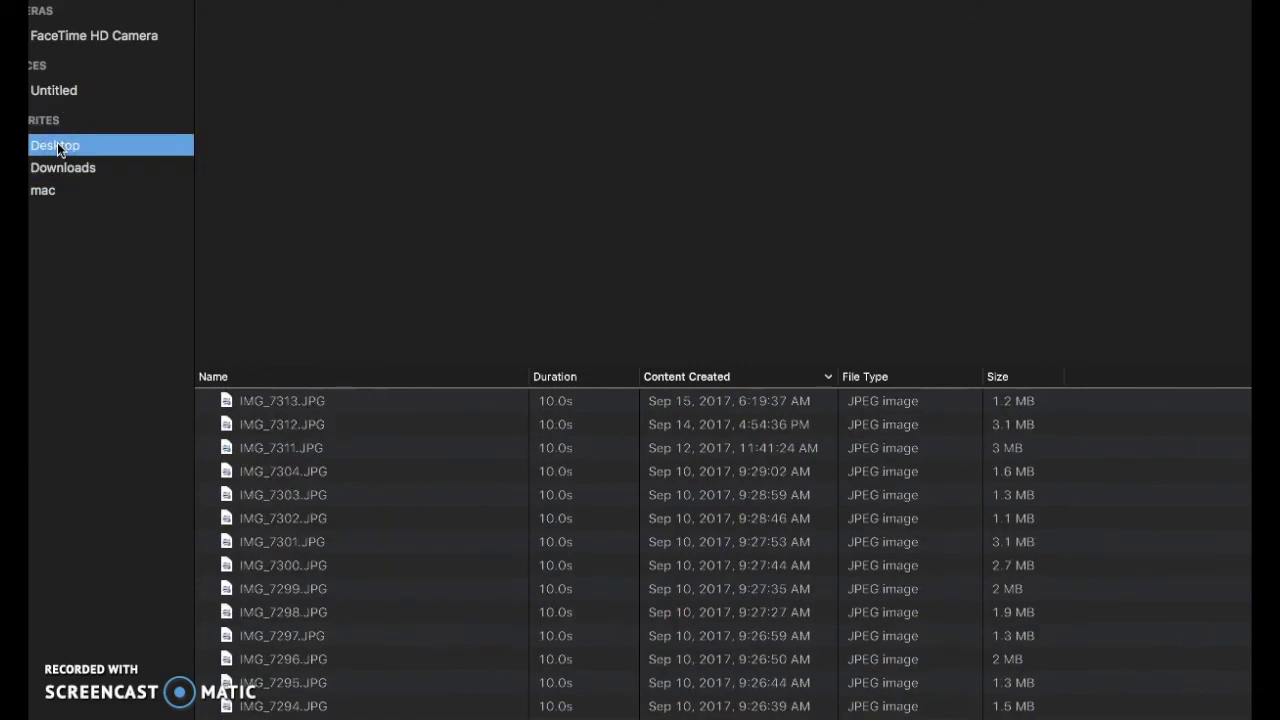
scroll(443, 420, down, 8)
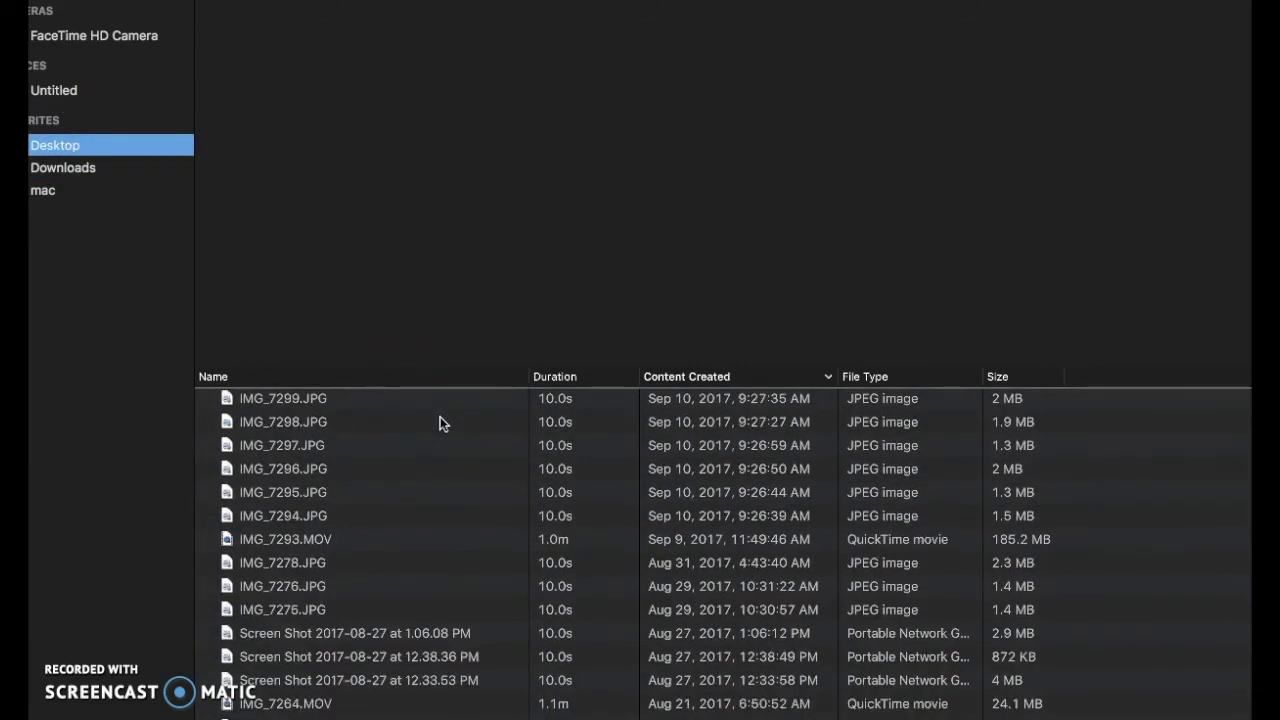
scroll(443, 423, down, 4)
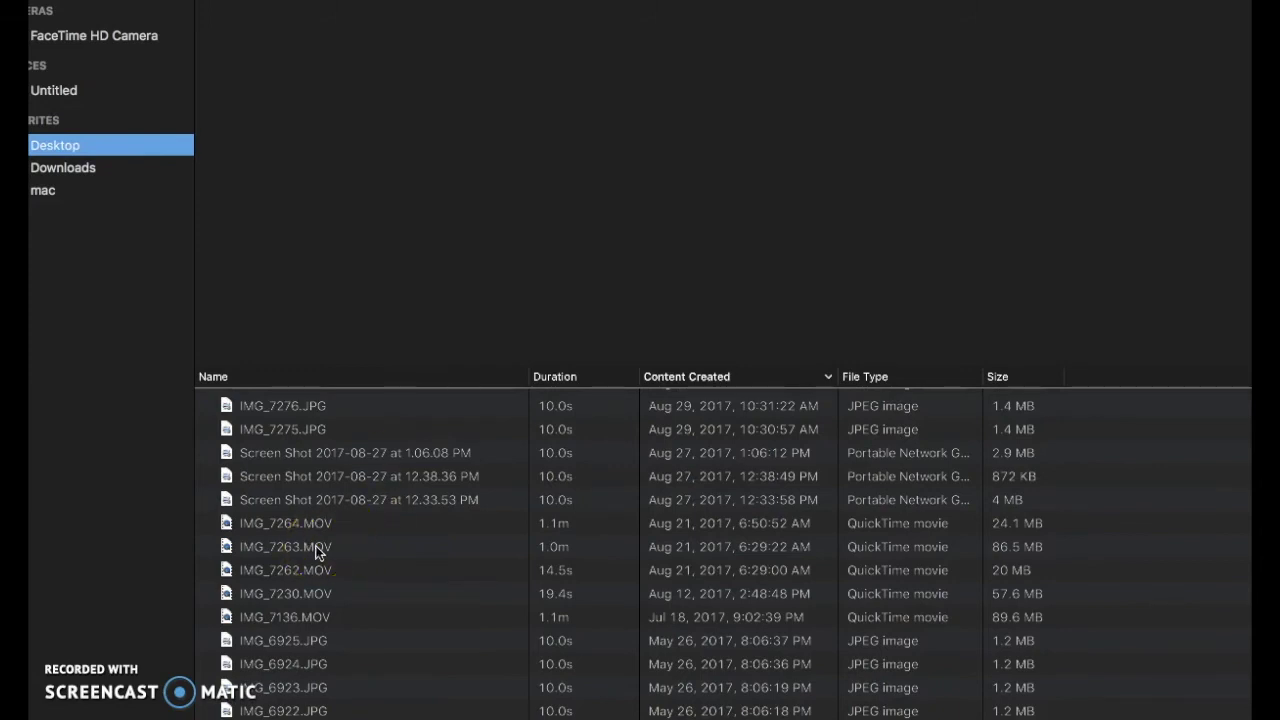
scroll(316, 552, down, 5)
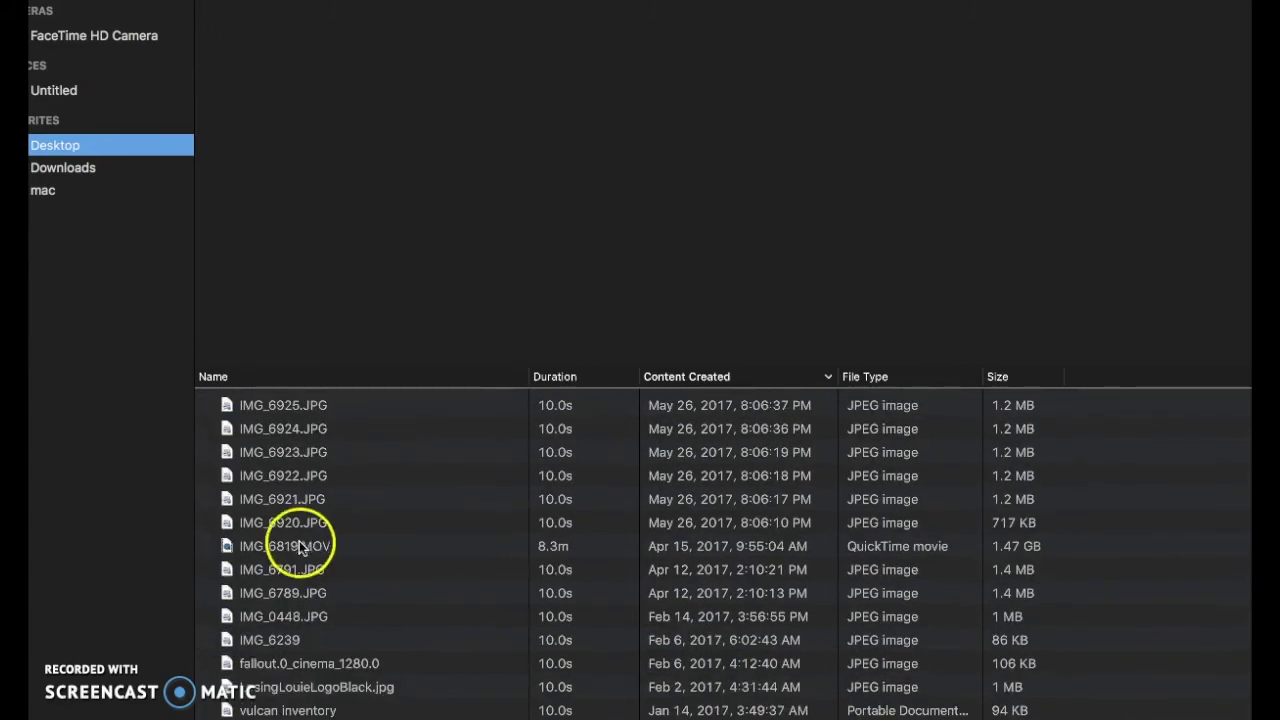
click(303, 551)
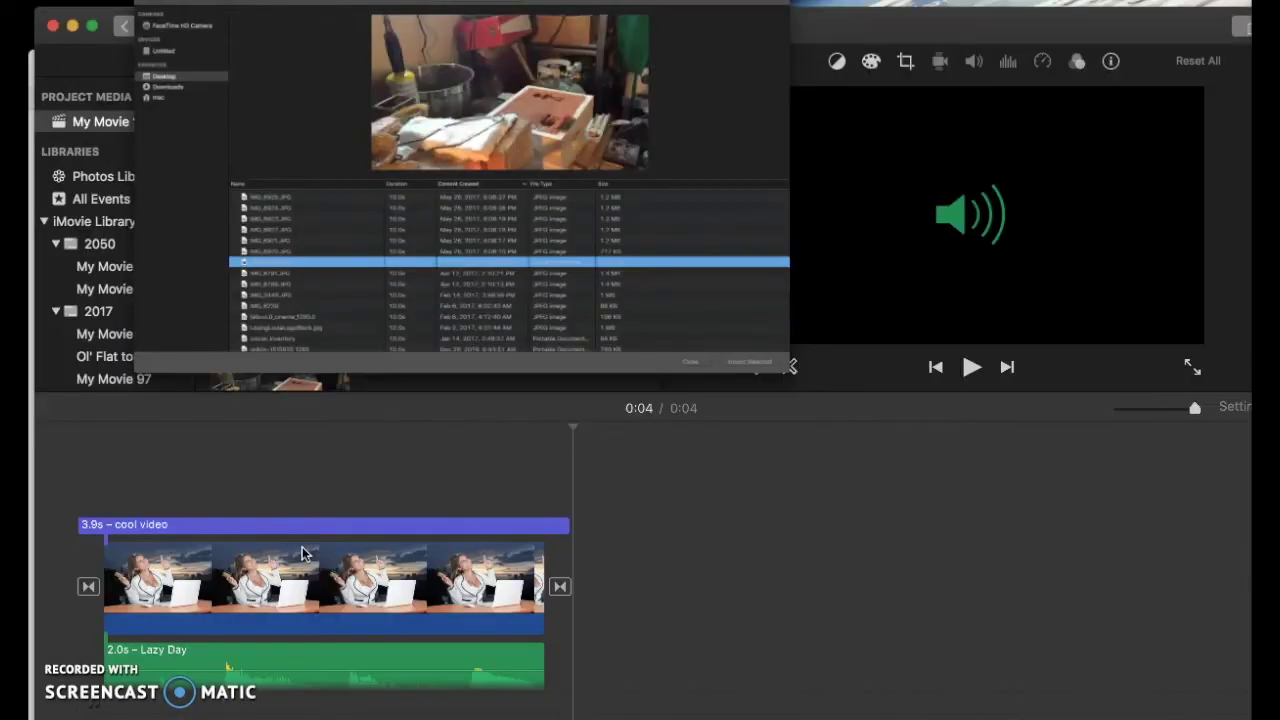
key(Return)
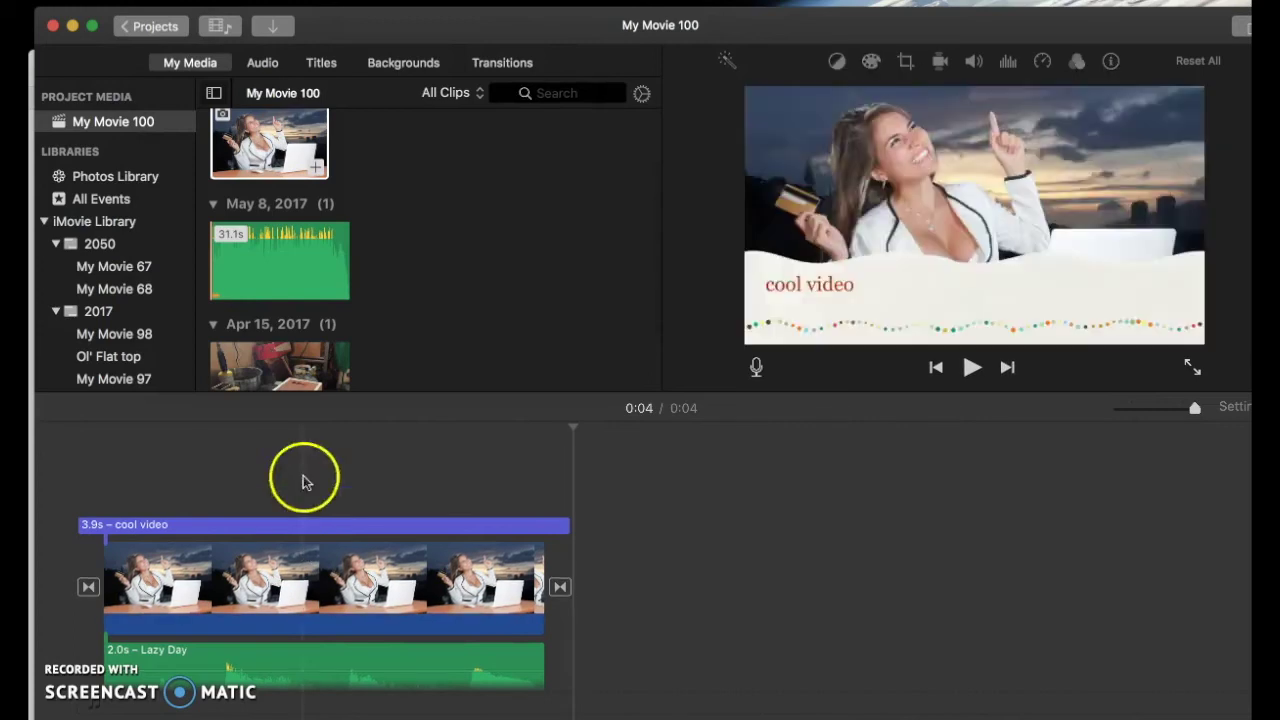
scroll(408, 318, down, 2)
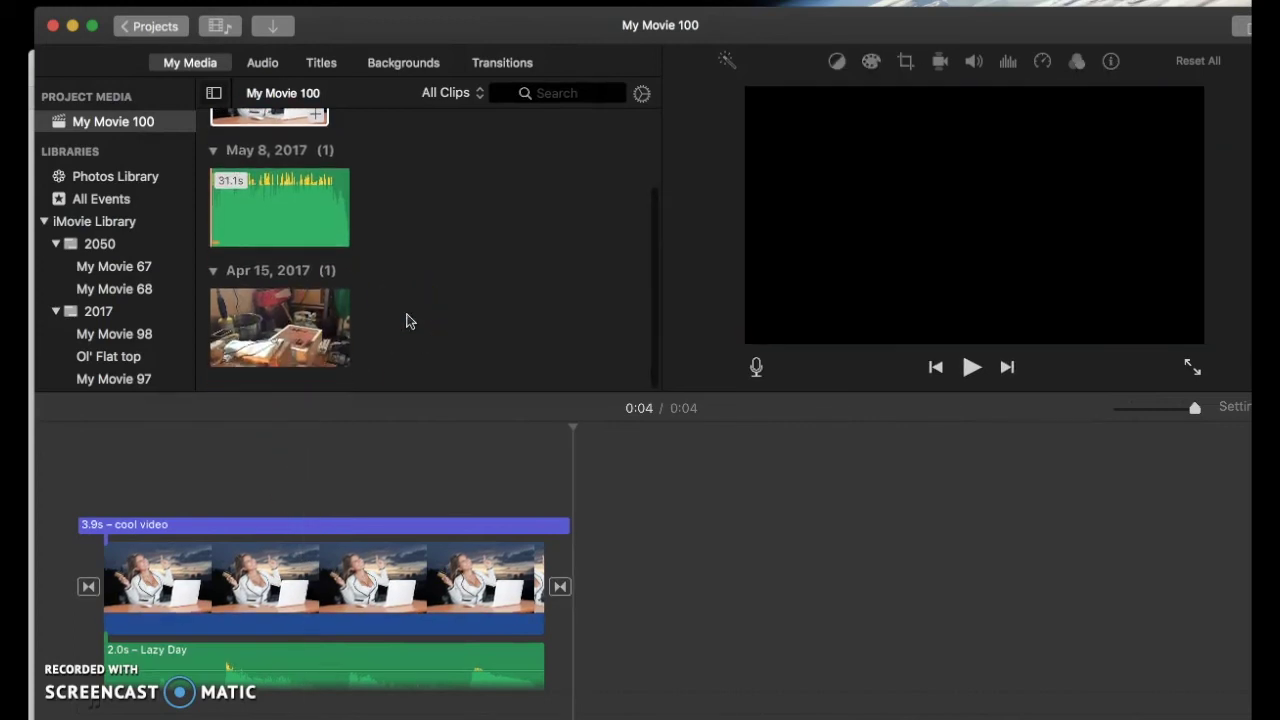
Append the Apr 15 IMG_6819 clip after the titled photo, making the movie 8:23.
click(314, 317)
click(345, 355)
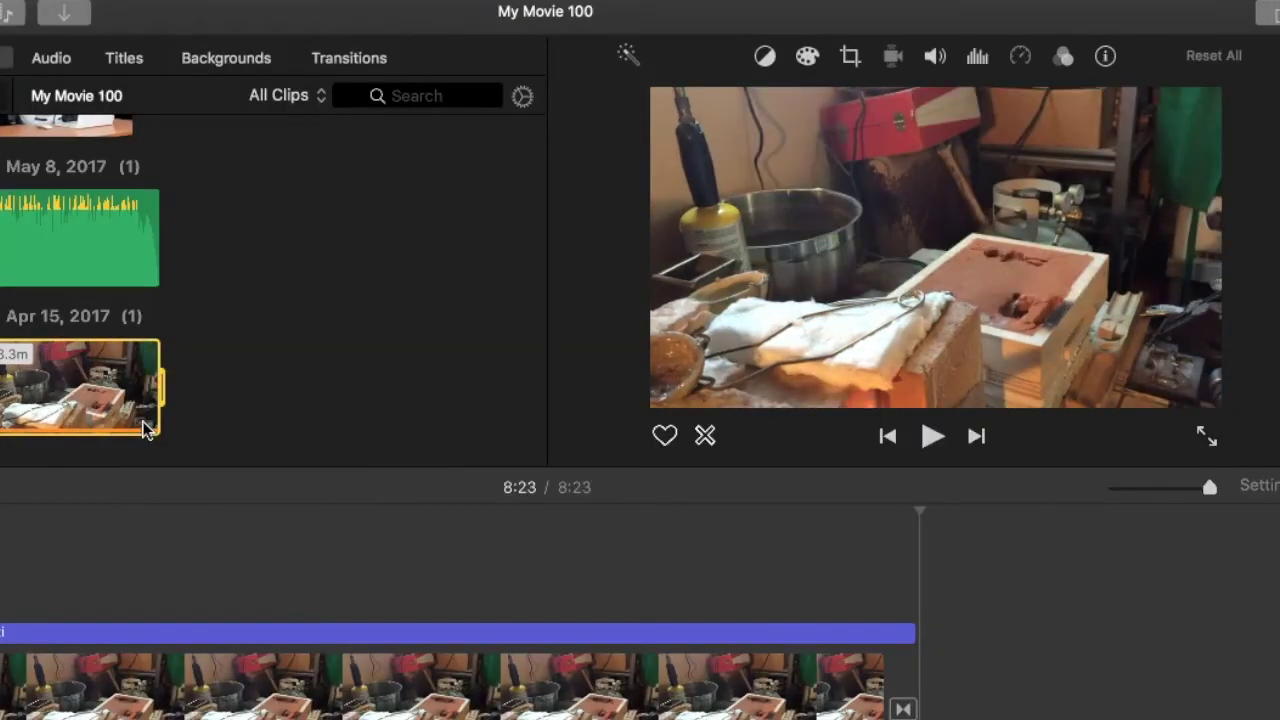
click(1208, 440)
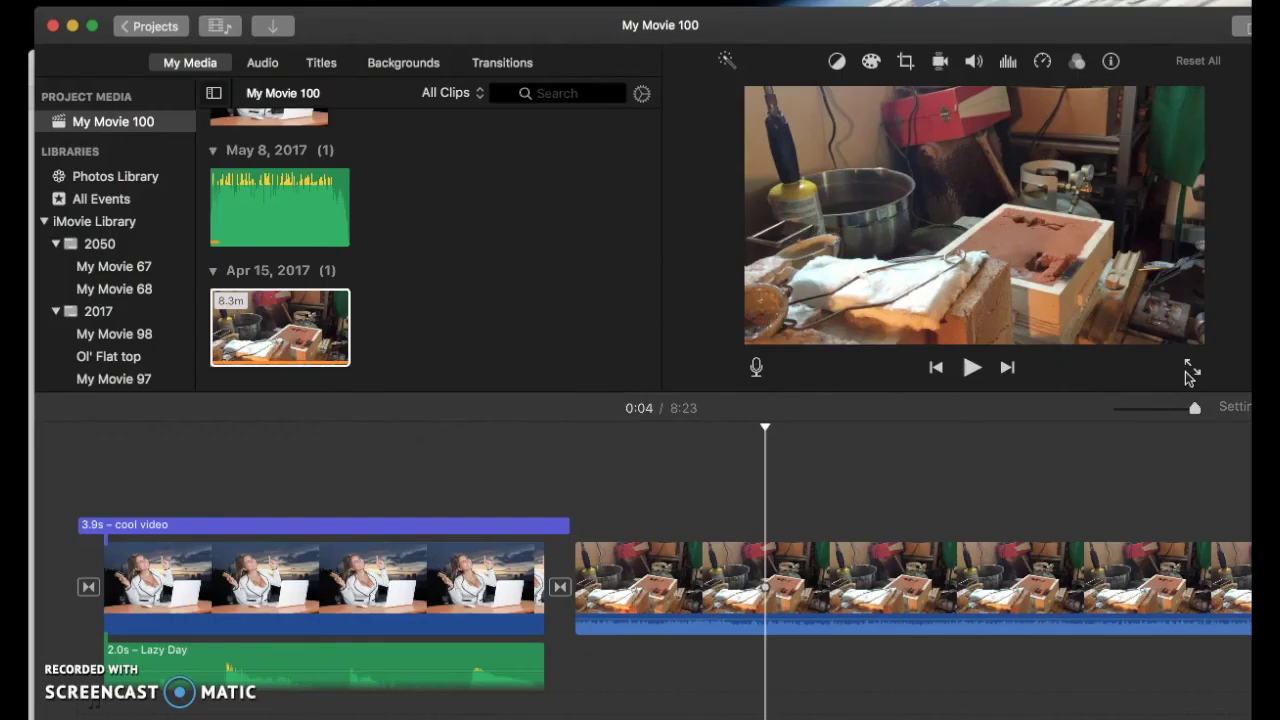
Import the IMG_7302.JPG desk photo, layer it above the pouring video, and play the movie.
click(276, 33)
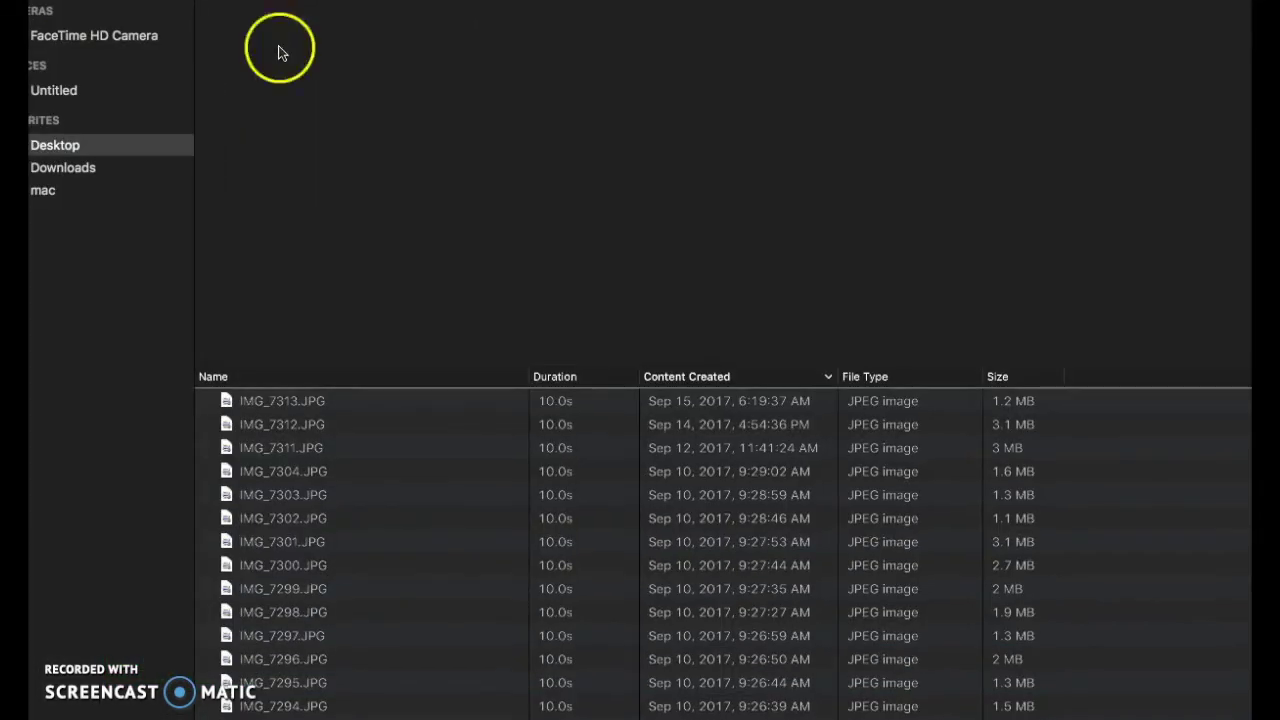
click(272, 524)
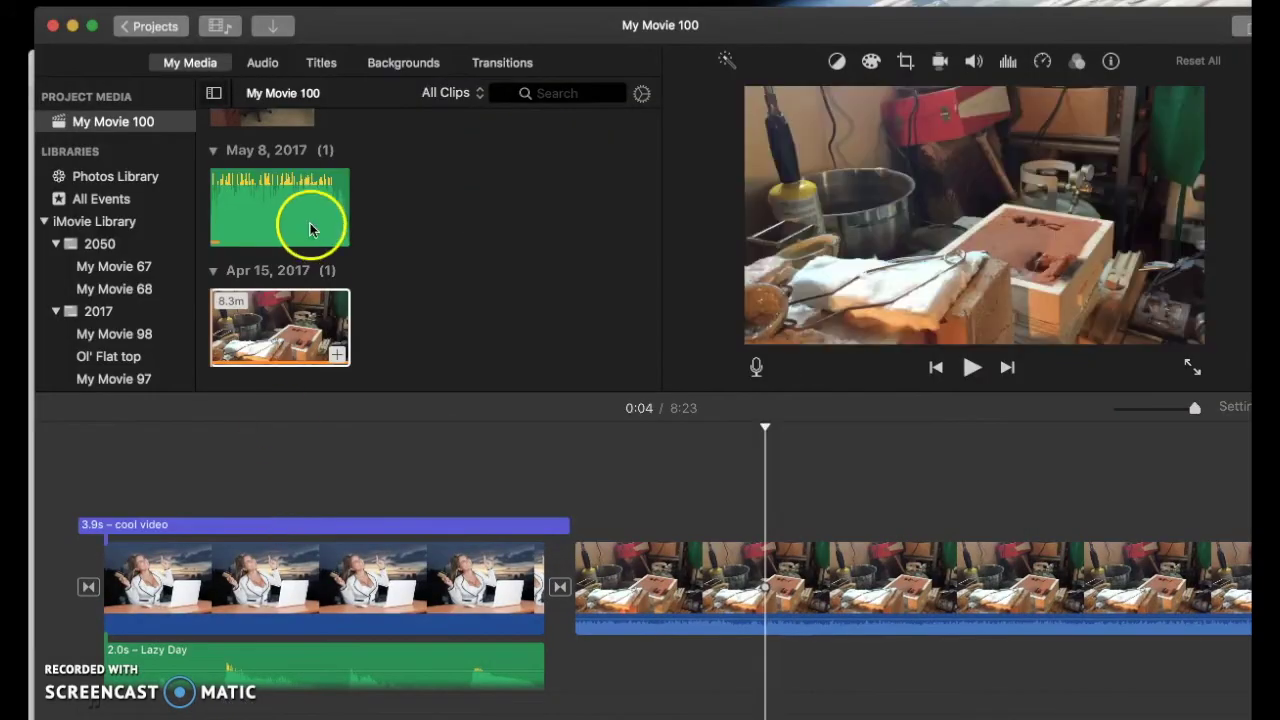
scroll(310, 223, up, 2)
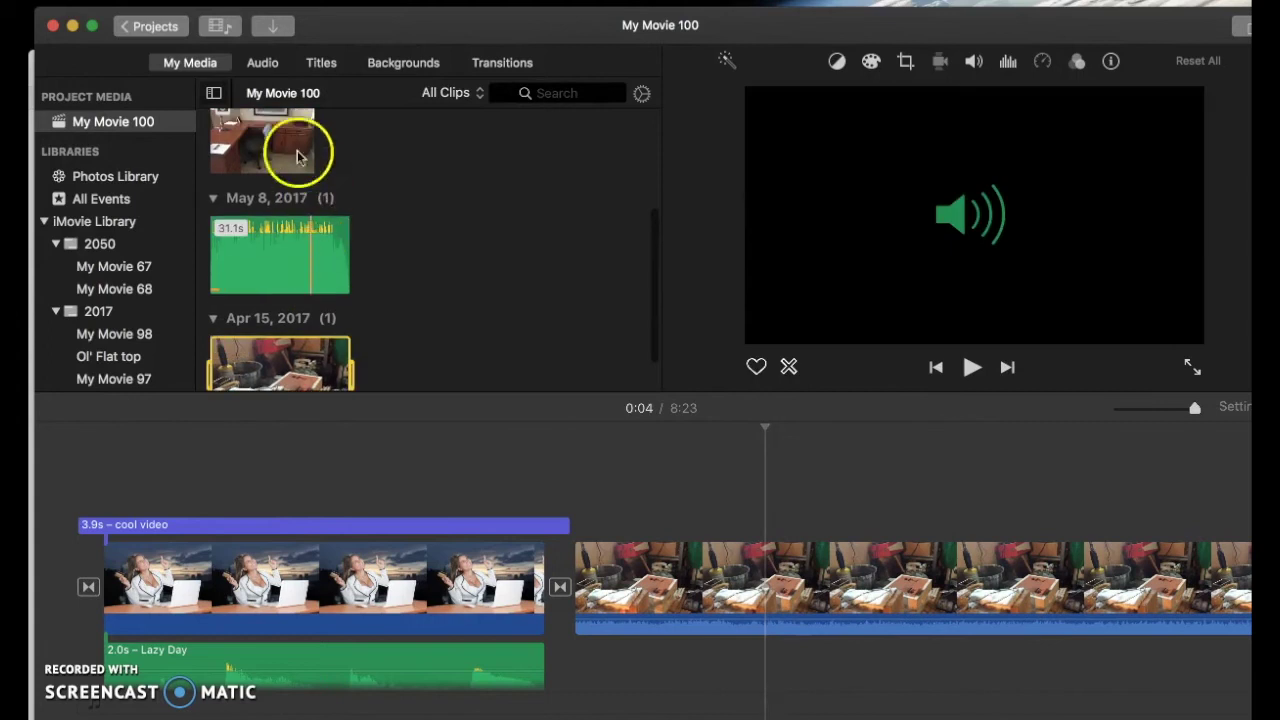
drag(285, 148, 762, 508)
key(space)
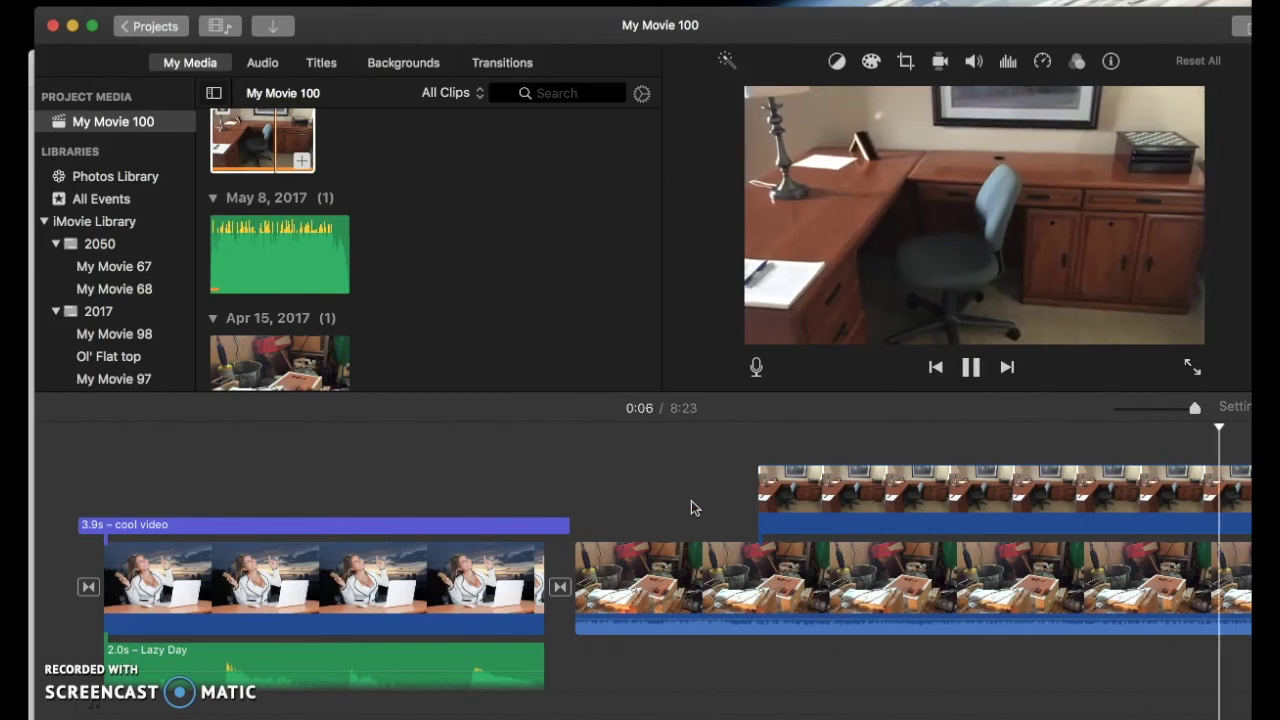
Stop playback and confirm the desk photo overlay is a Cutaway with 0 s fade.
key(space)
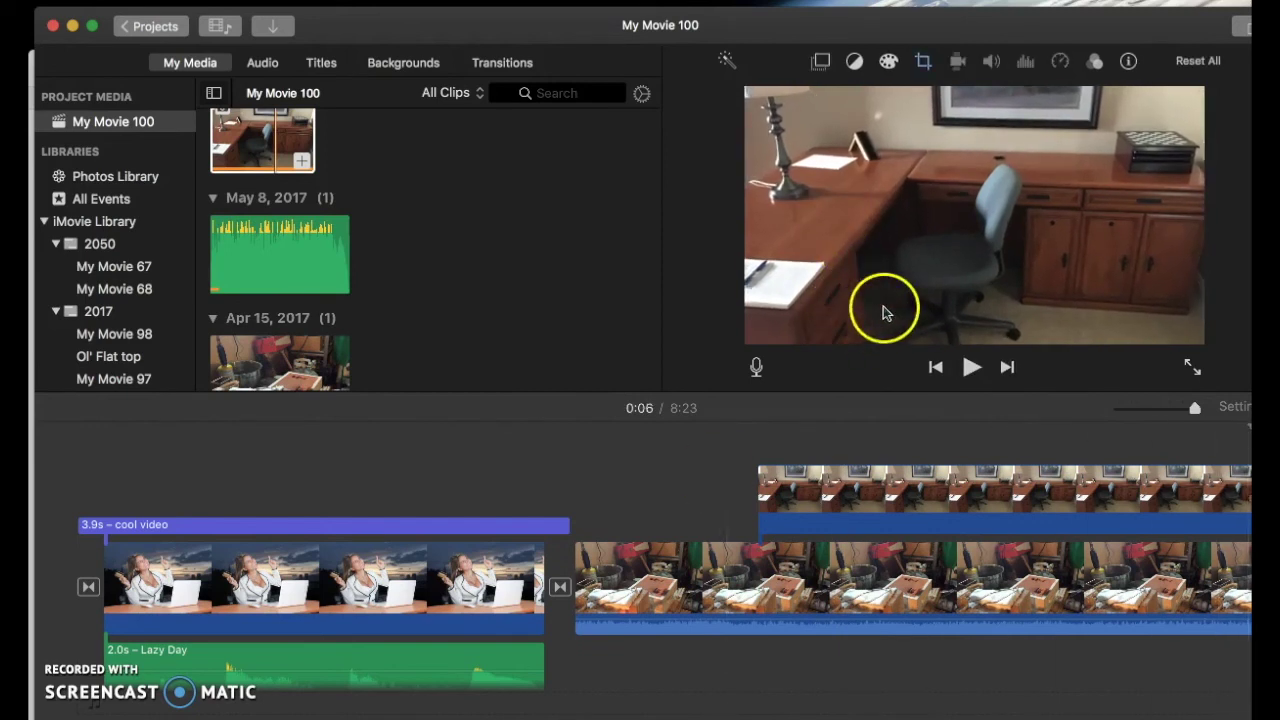
click(899, 492)
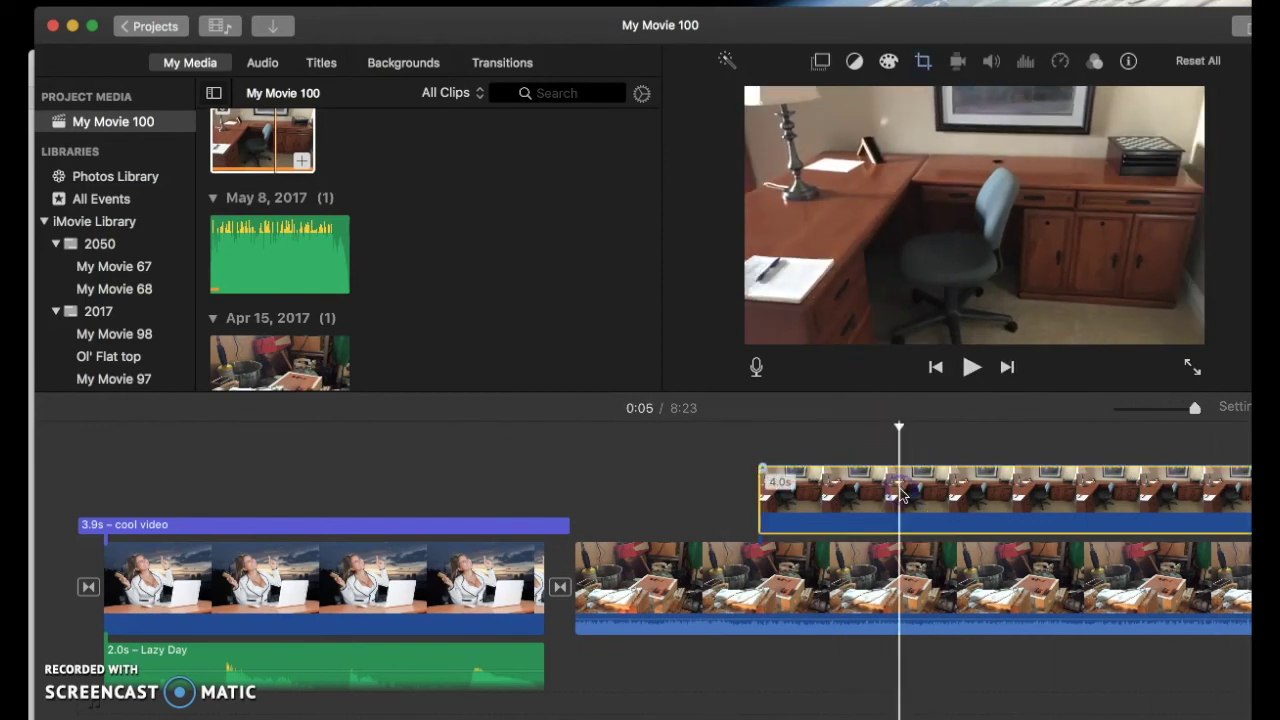
click(925, 66)
click(925, 66)
click(820, 62)
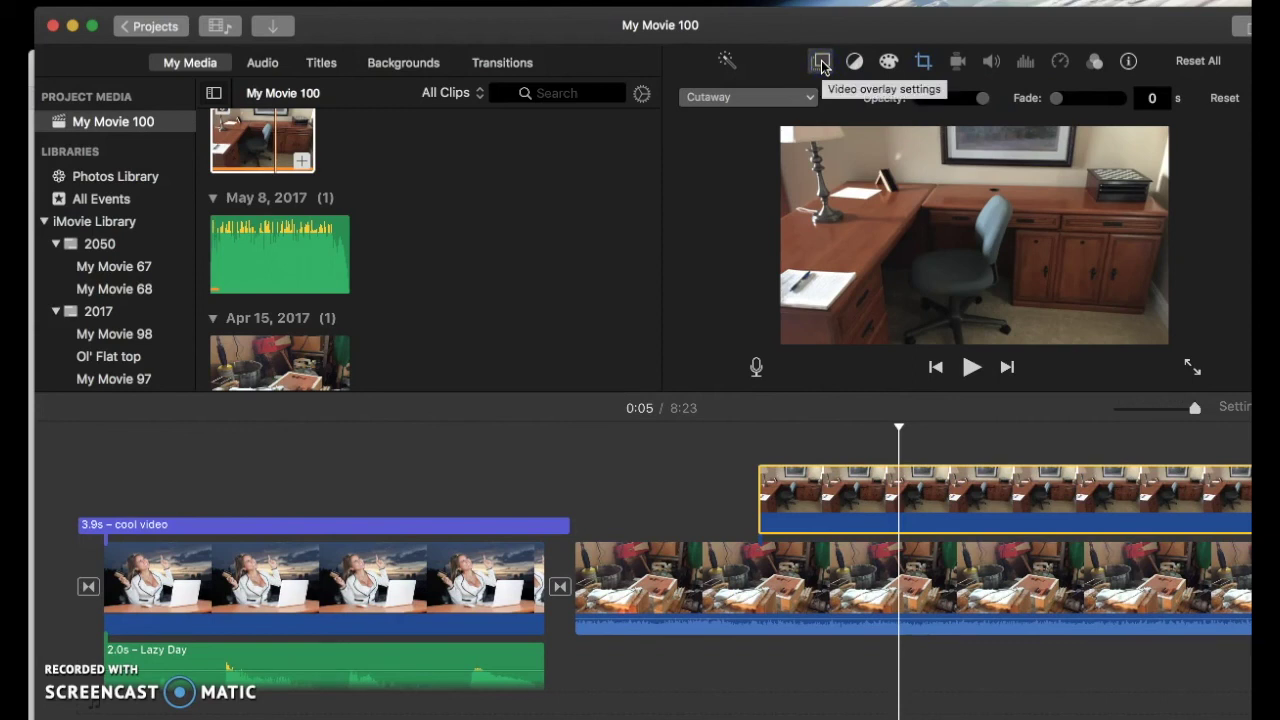
click(831, 566)
Set the pouring clip's speed to Fast (2x), shortening the movie to 4:13, and play it back.
click(1042, 61)
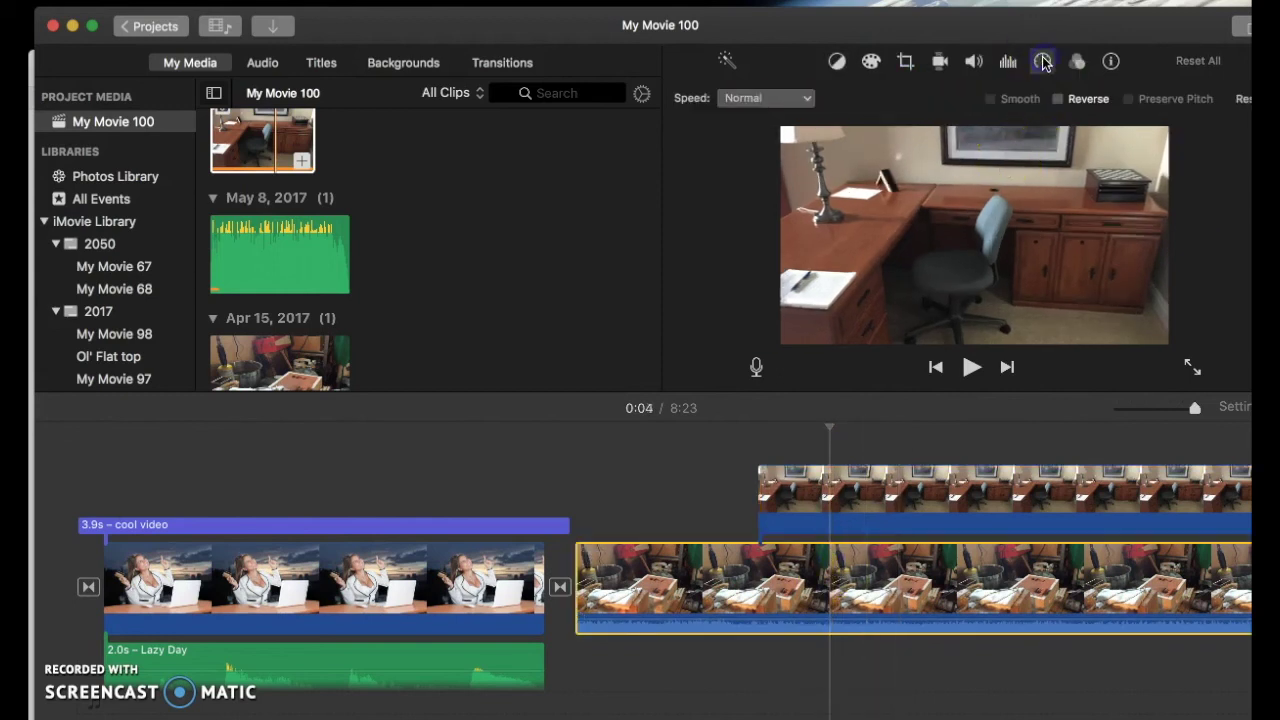
click(806, 97)
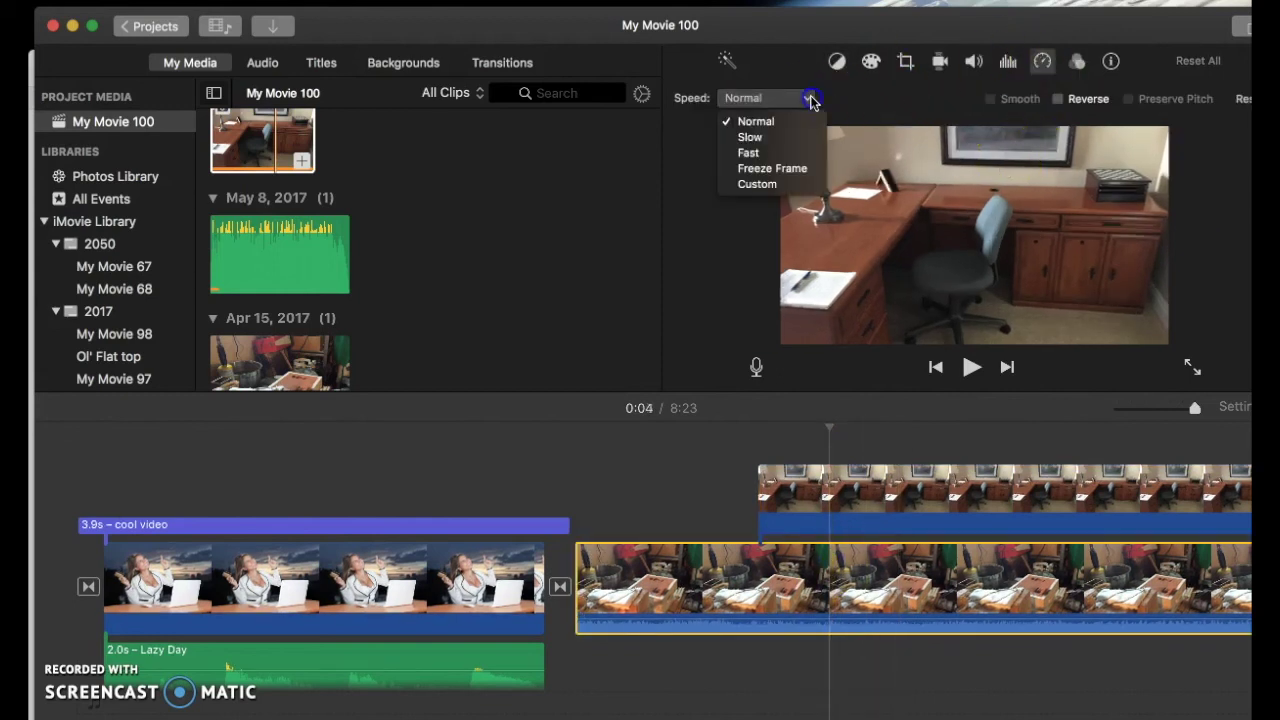
click(750, 152)
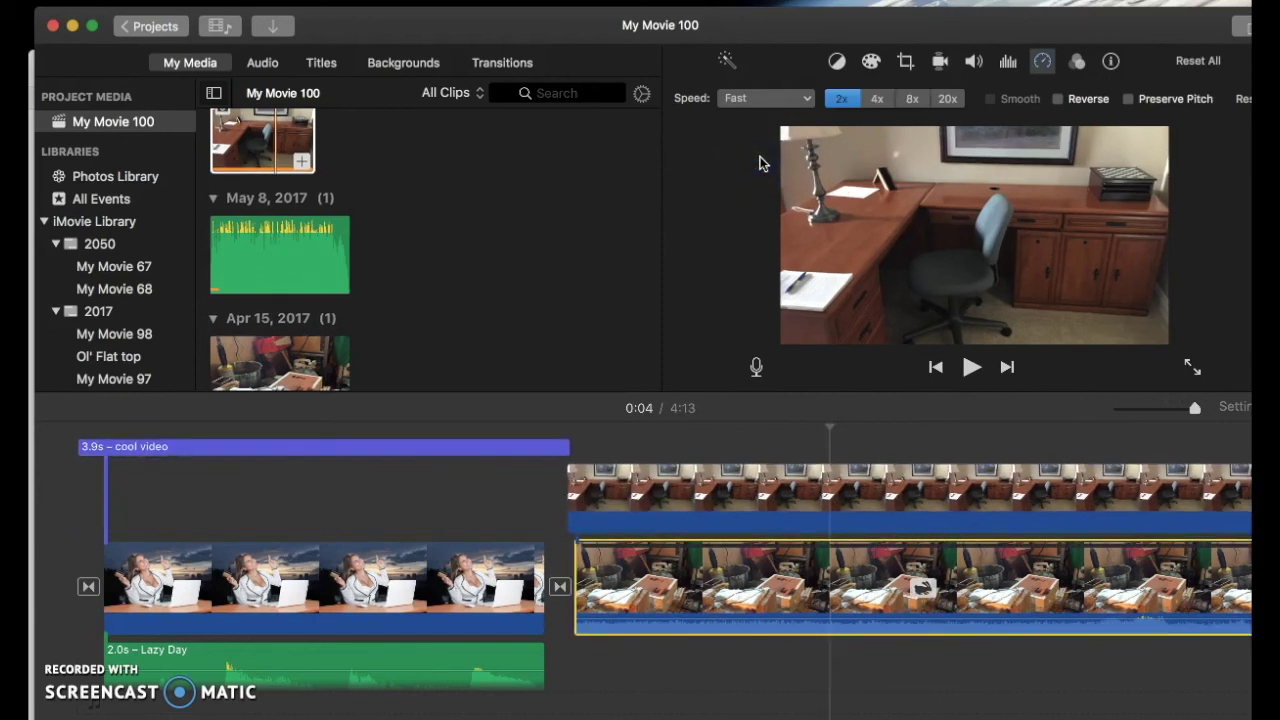
key(space)
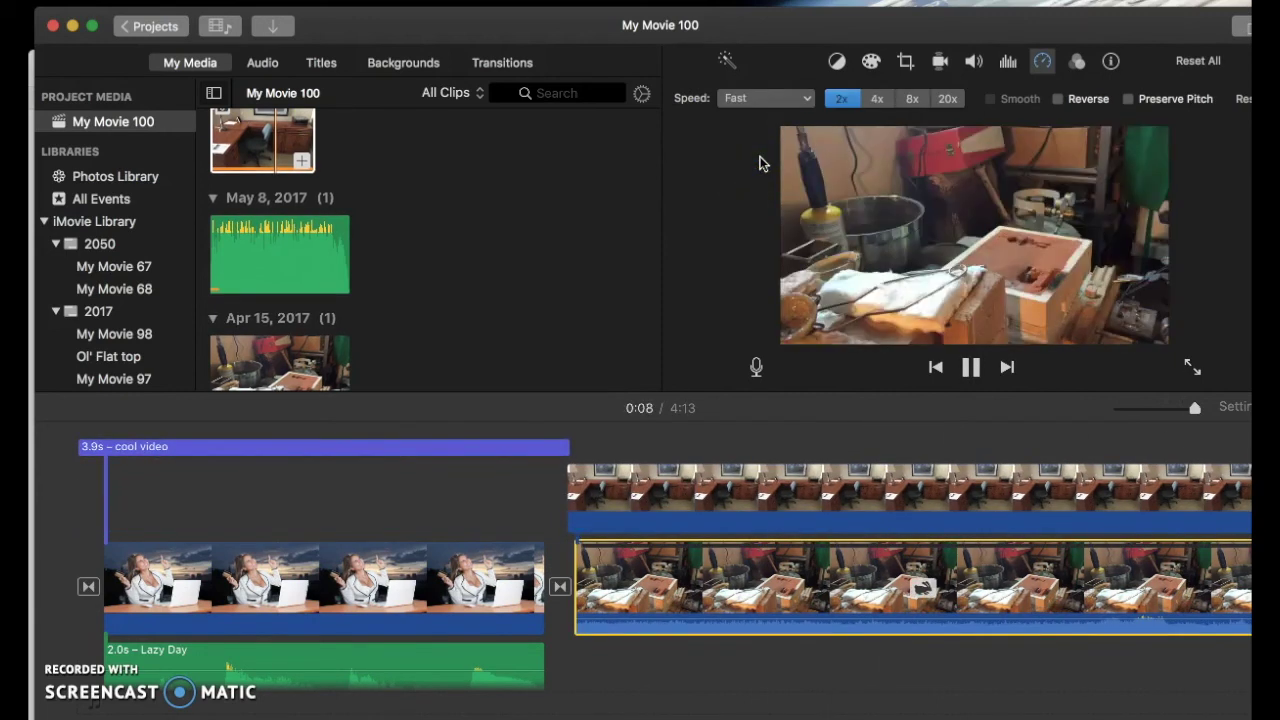
key(space)
click(724, 162)
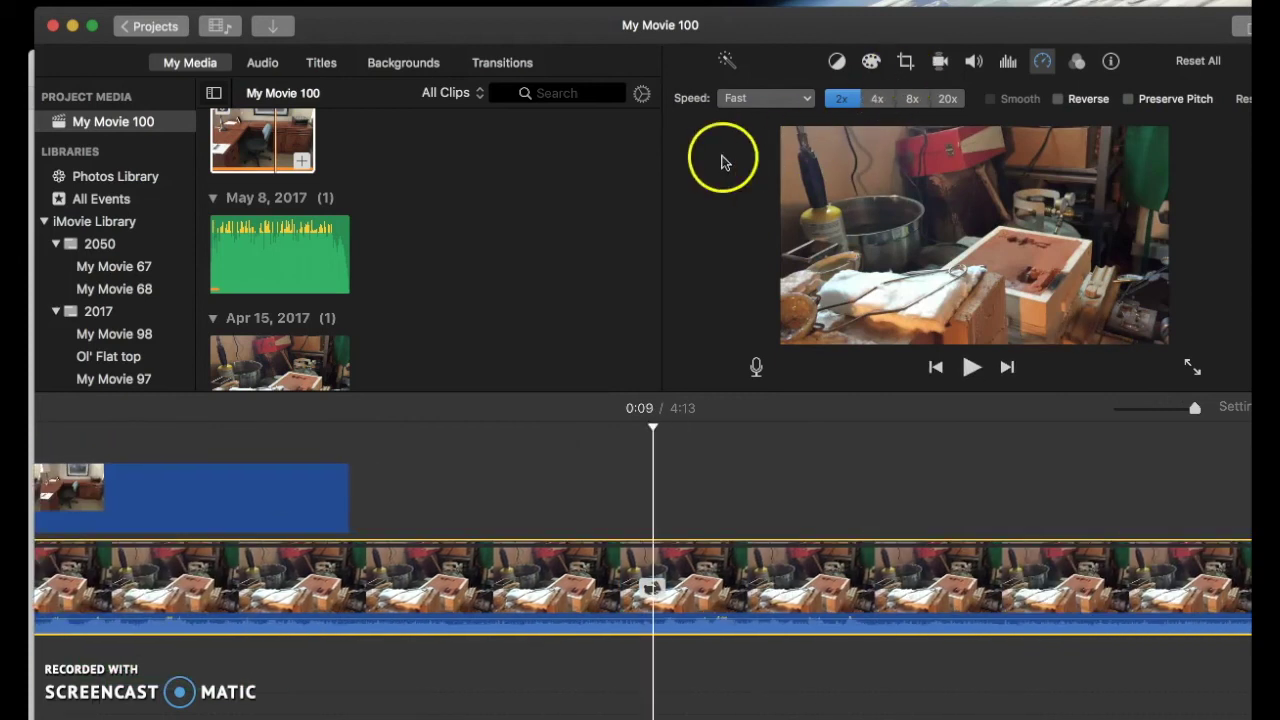
Browse the transitions and preview the Spin In transition.
scroll(471, 191, down, 1)
click(508, 63)
click(502, 228)
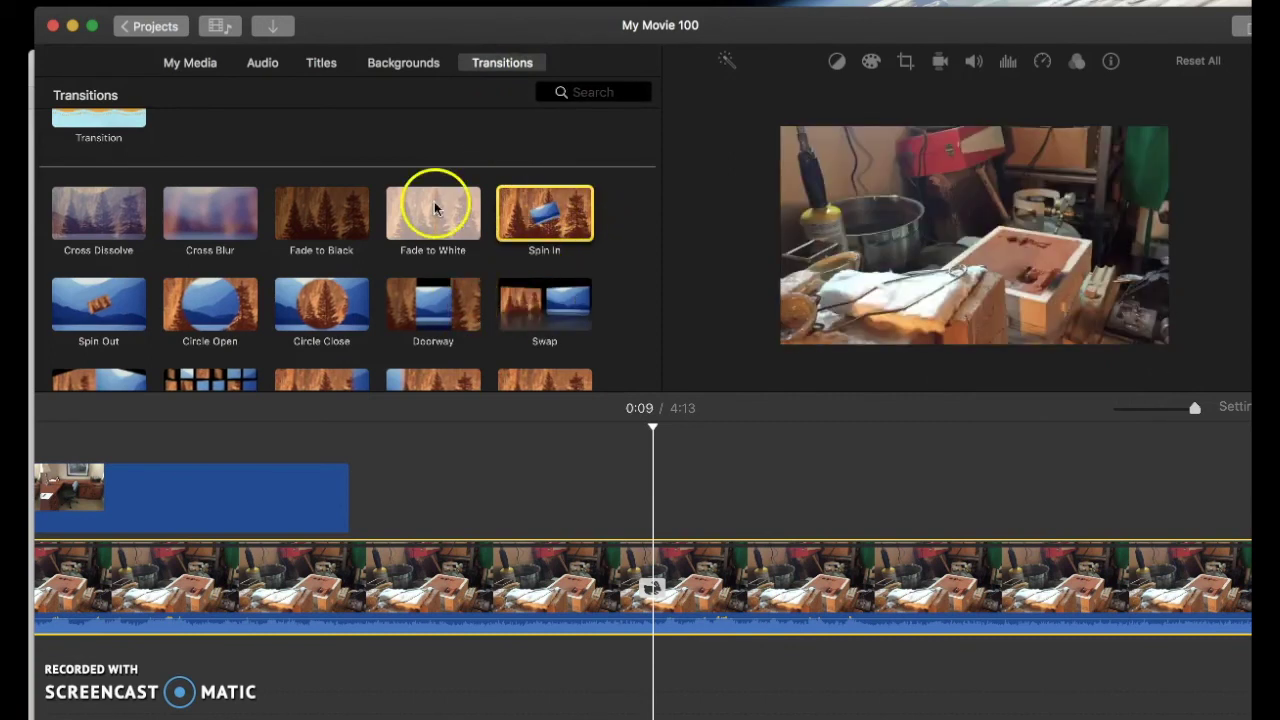
Scroll through the Maps & Backgrounds collection of globes, maps, Curtain and Underwater.
click(398, 64)
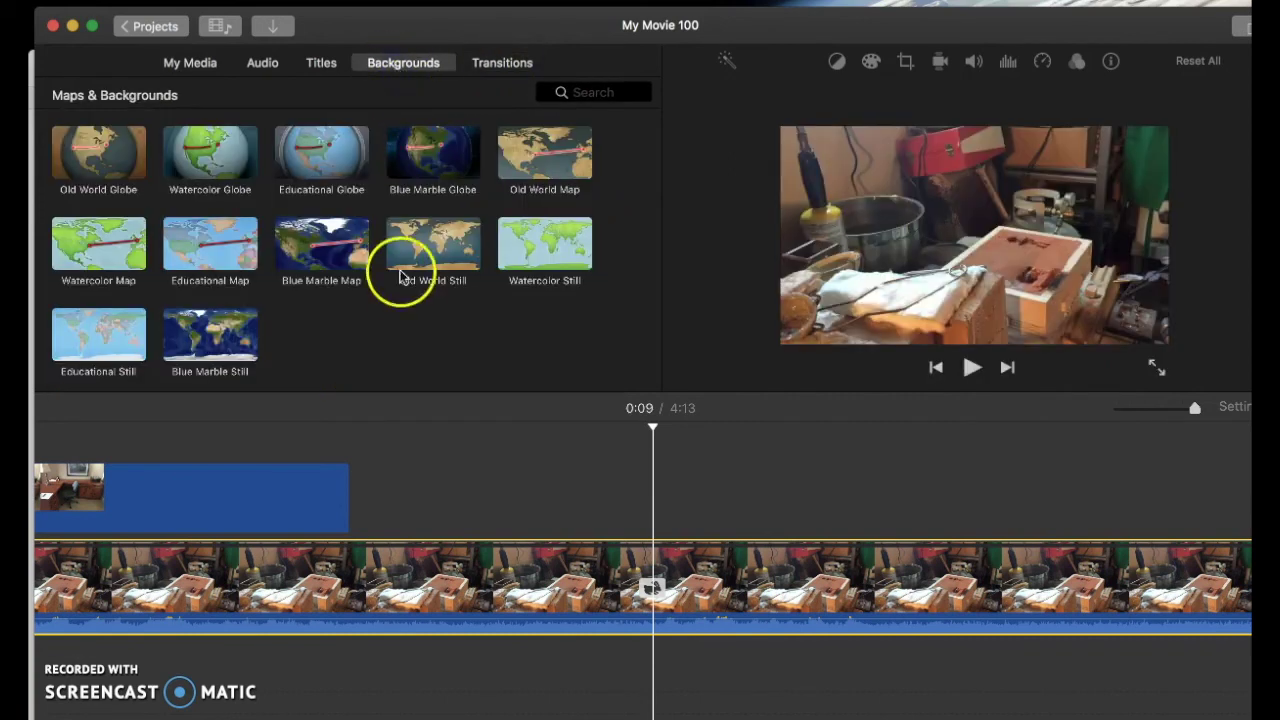
scroll(400, 285, down, 5)
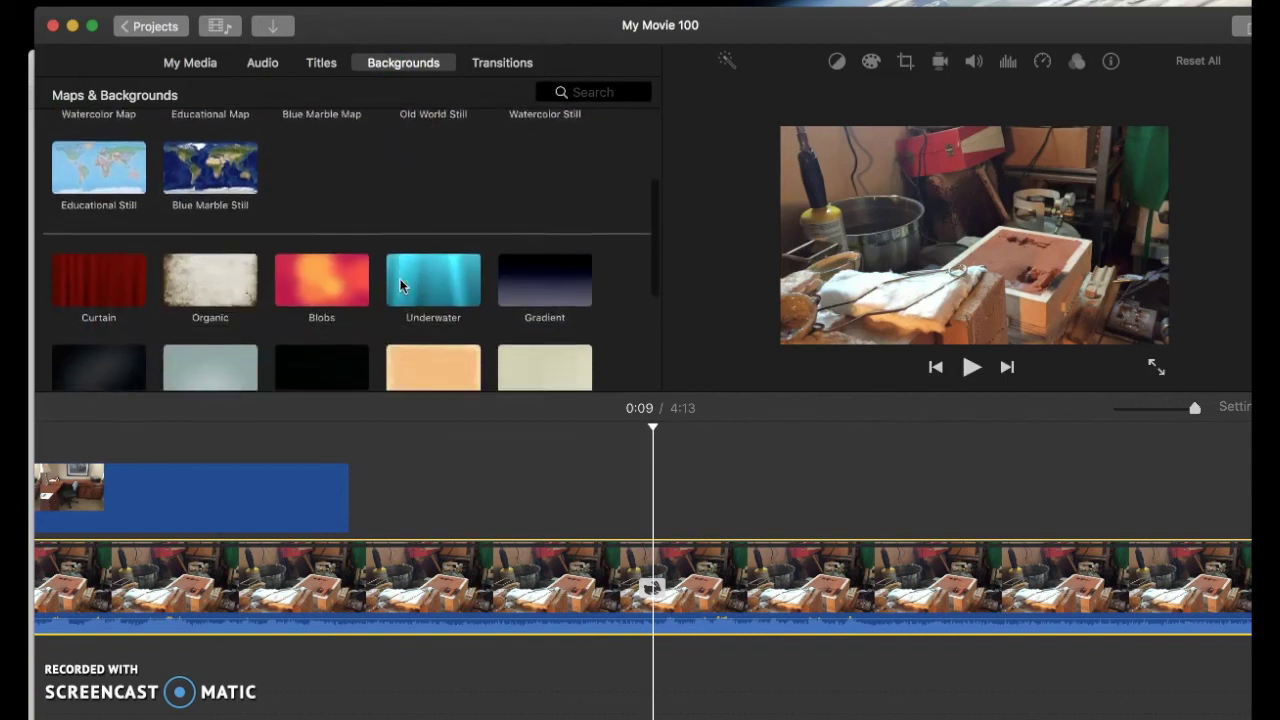
scroll(400, 285, up, 3)
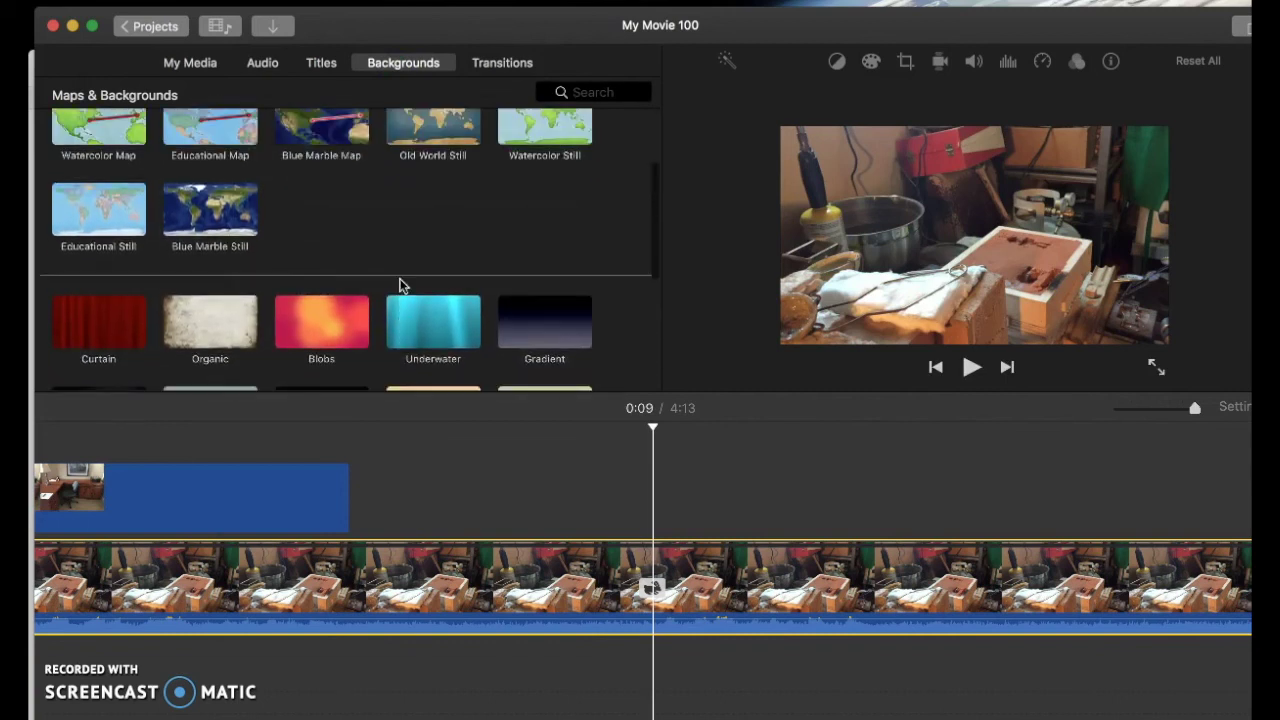
Show the Foley sound effects and preview the Alarm Clock Bell sound.
click(264, 64)
click(302, 90)
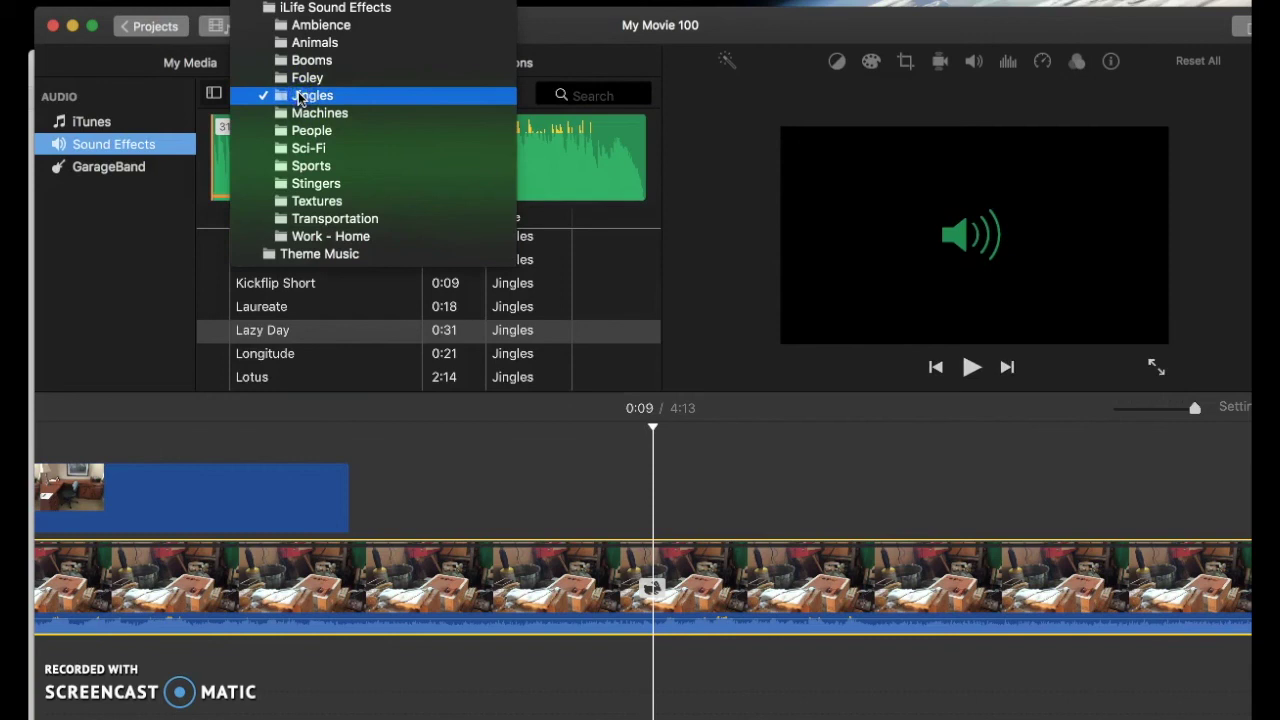
click(300, 80)
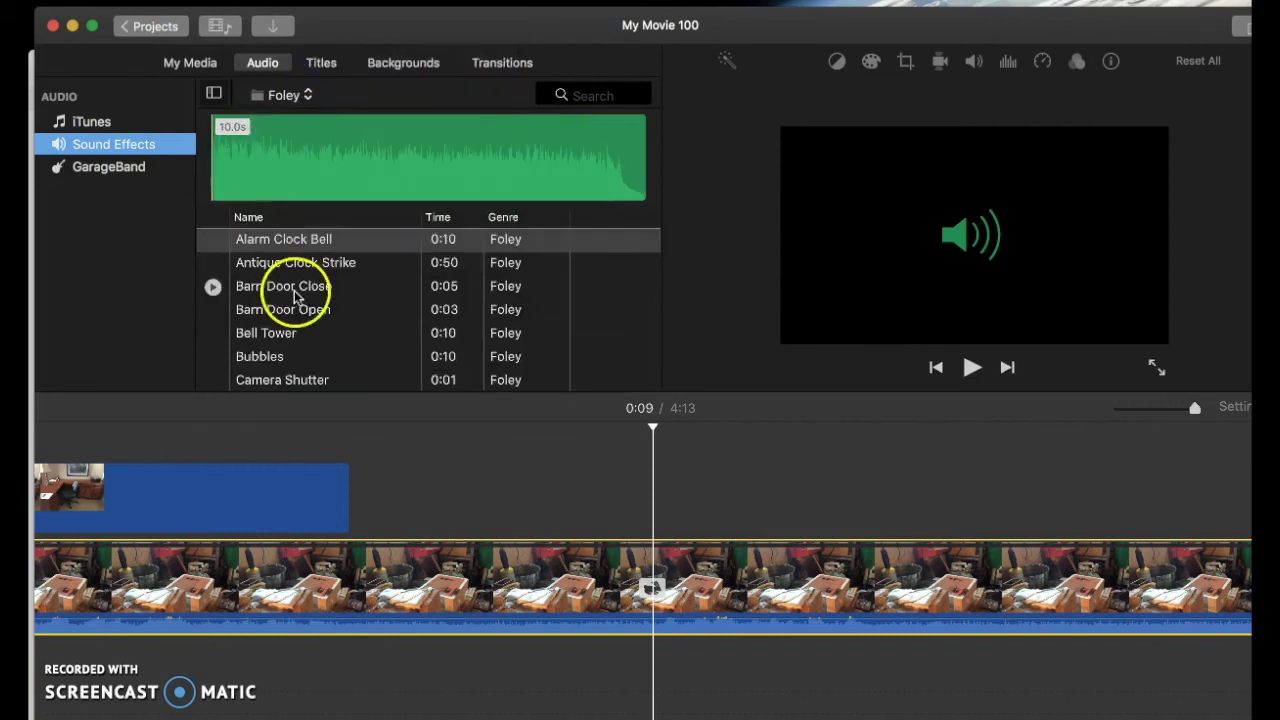
click(238, 246)
click(213, 240)
click(213, 240)
Preview the Cash Register sound, then view the empty GarageBand audio library.
scroll(225, 383, down, 3)
click(214, 327)
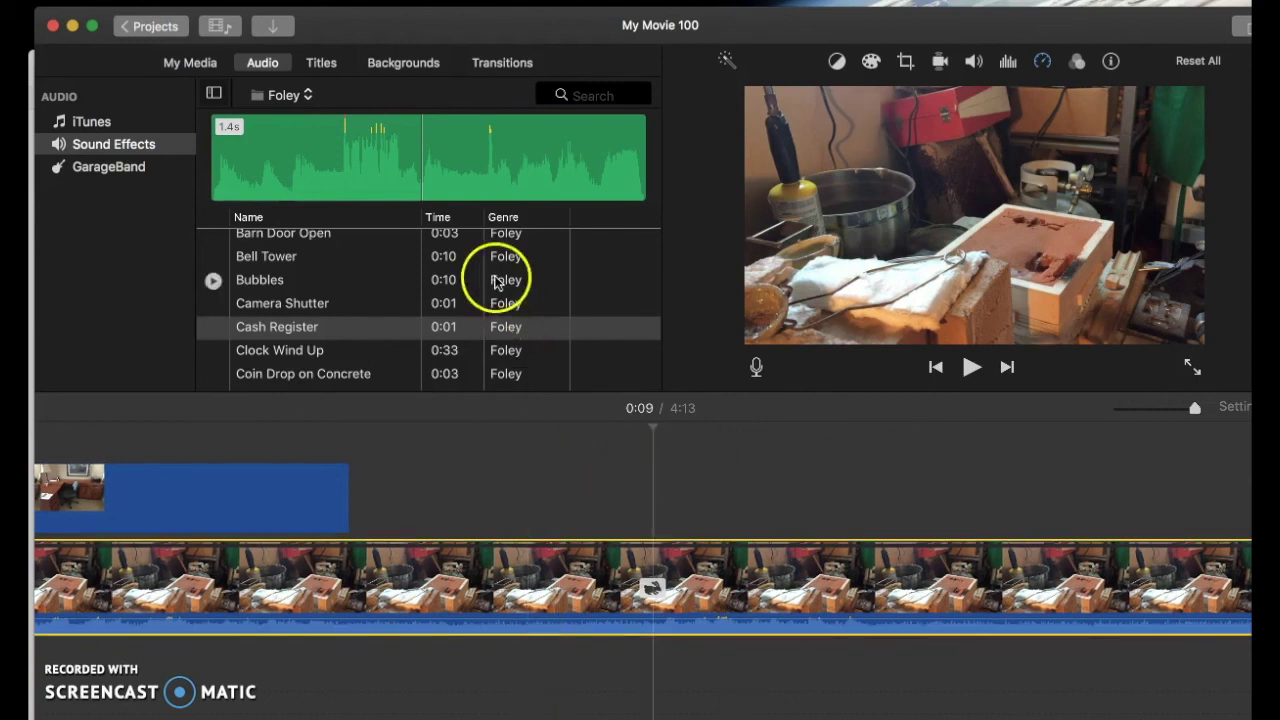
click(98, 172)
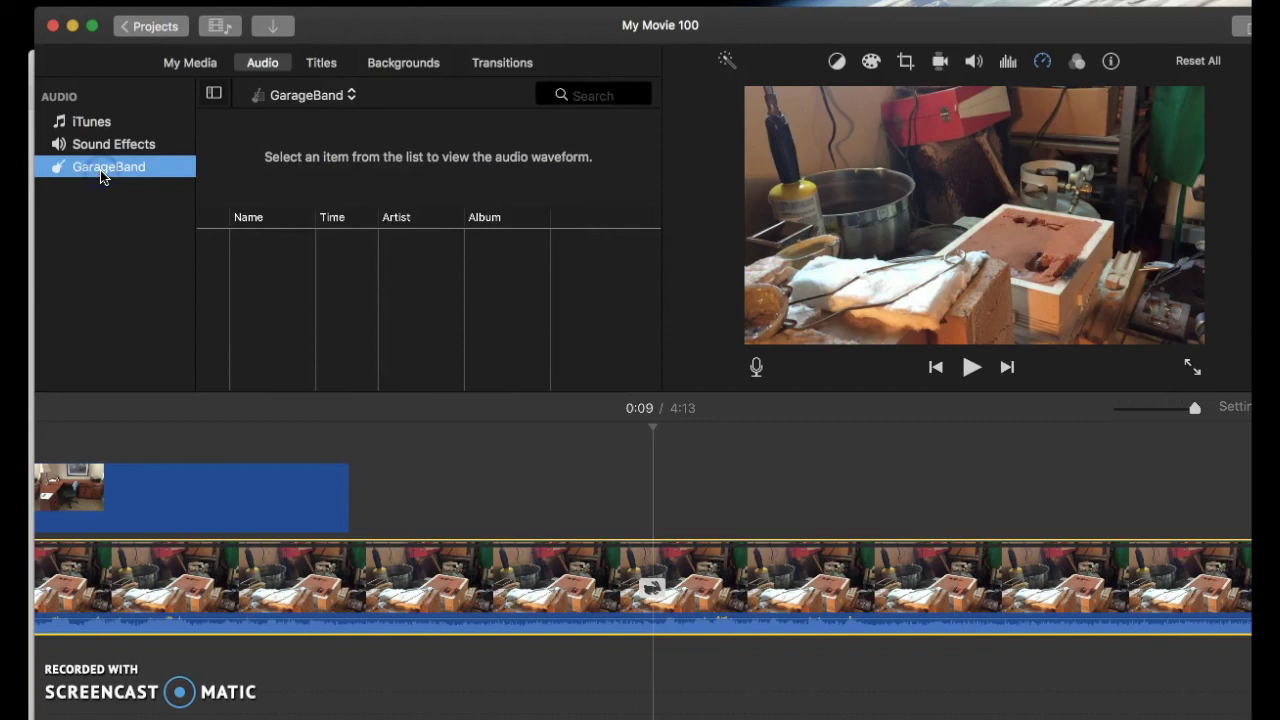
Skim the titled photo and Lazy Day jingle, return to My Media, and reach the sped-up clip.
click(214, 686)
scroll(214, 643, right, 5)
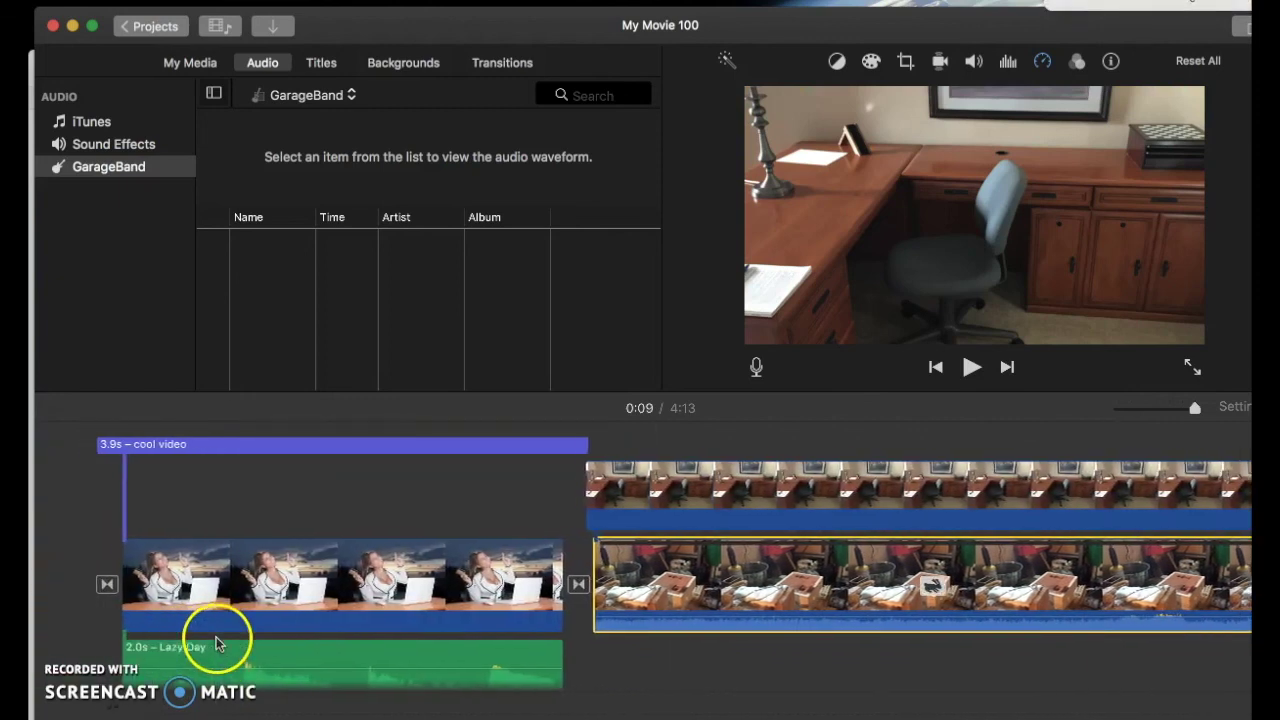
scroll(217, 643, right, 1)
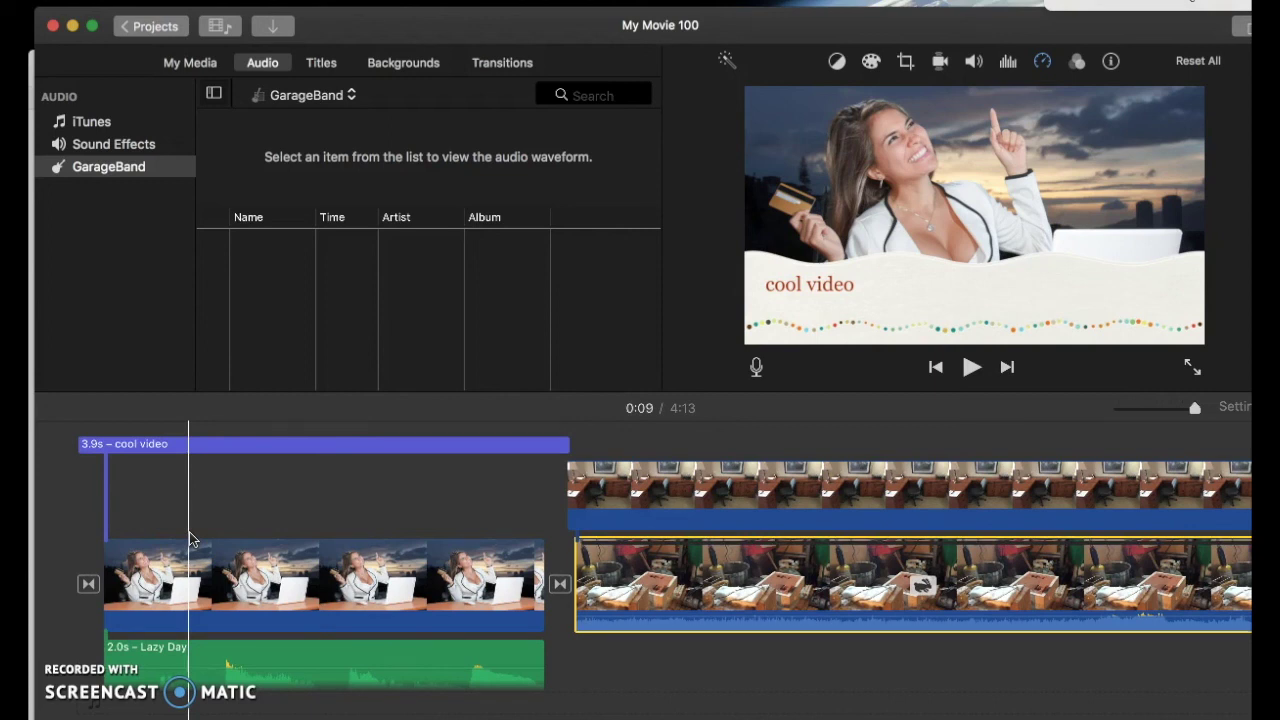
click(192, 60)
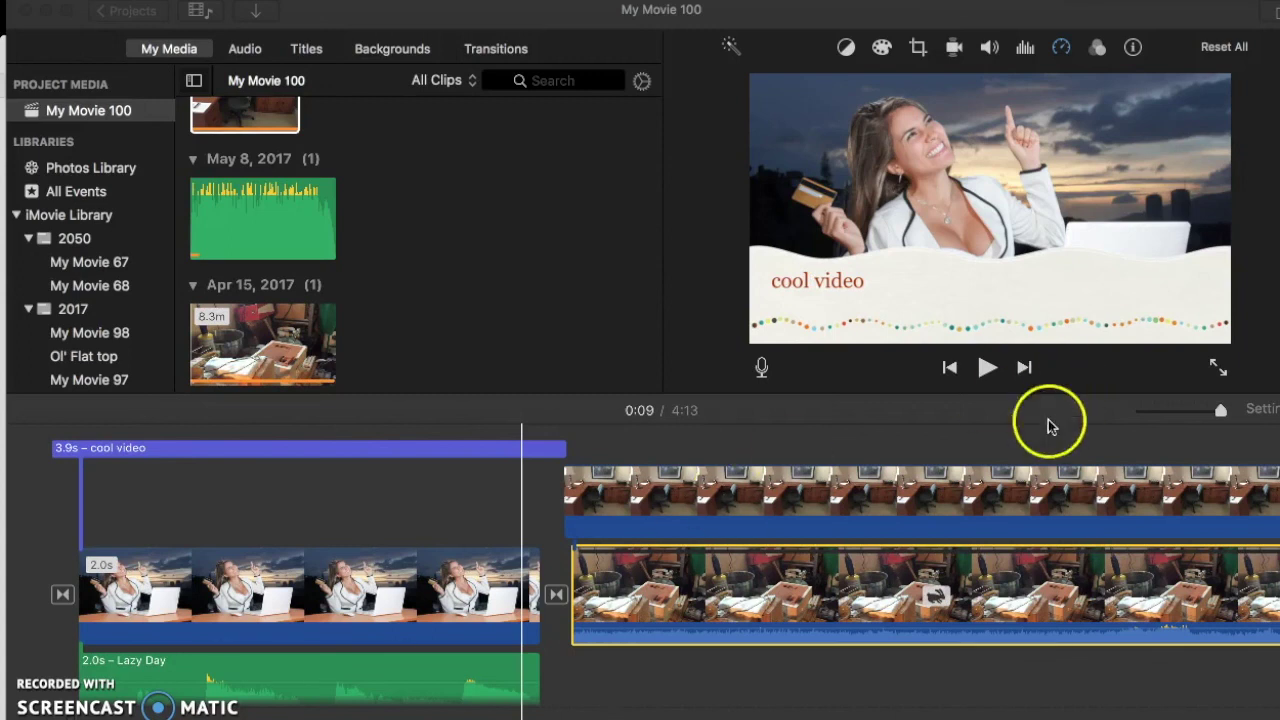
scroll(931, 565, right, 10)
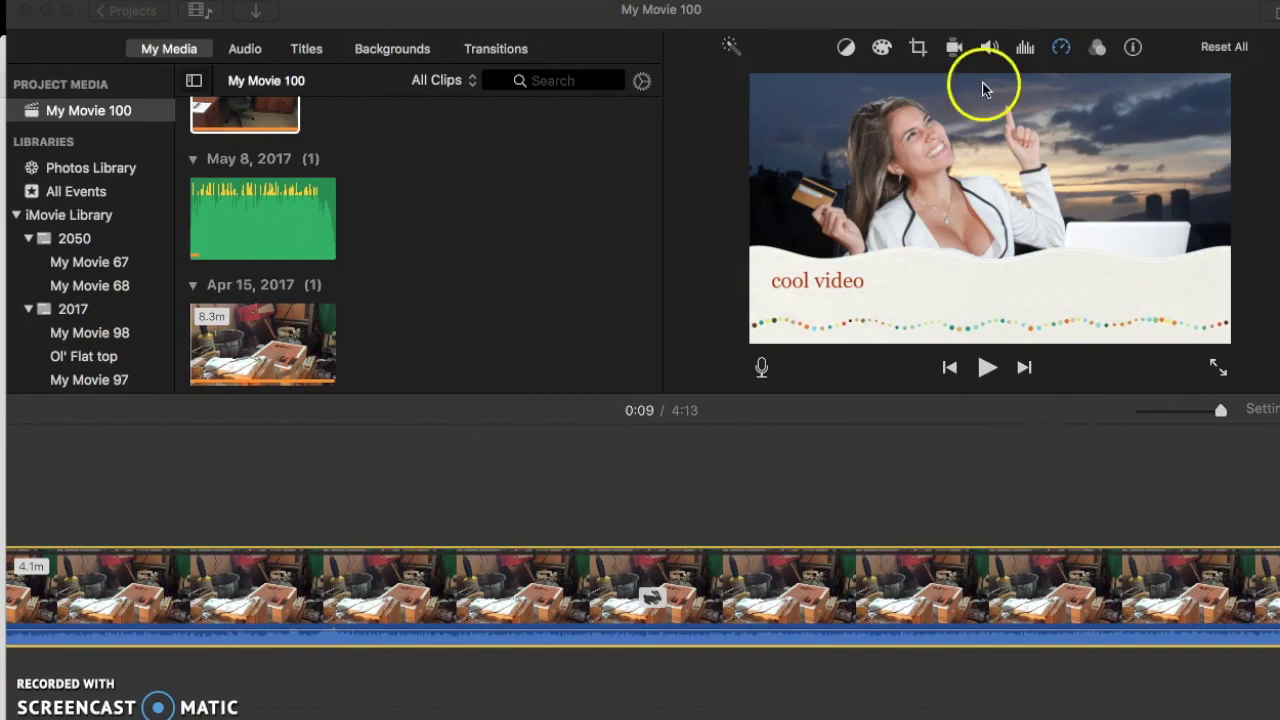
Open the Share to File export dialog for My Movie 100 at 720p, High quality.
click(1268, 22)
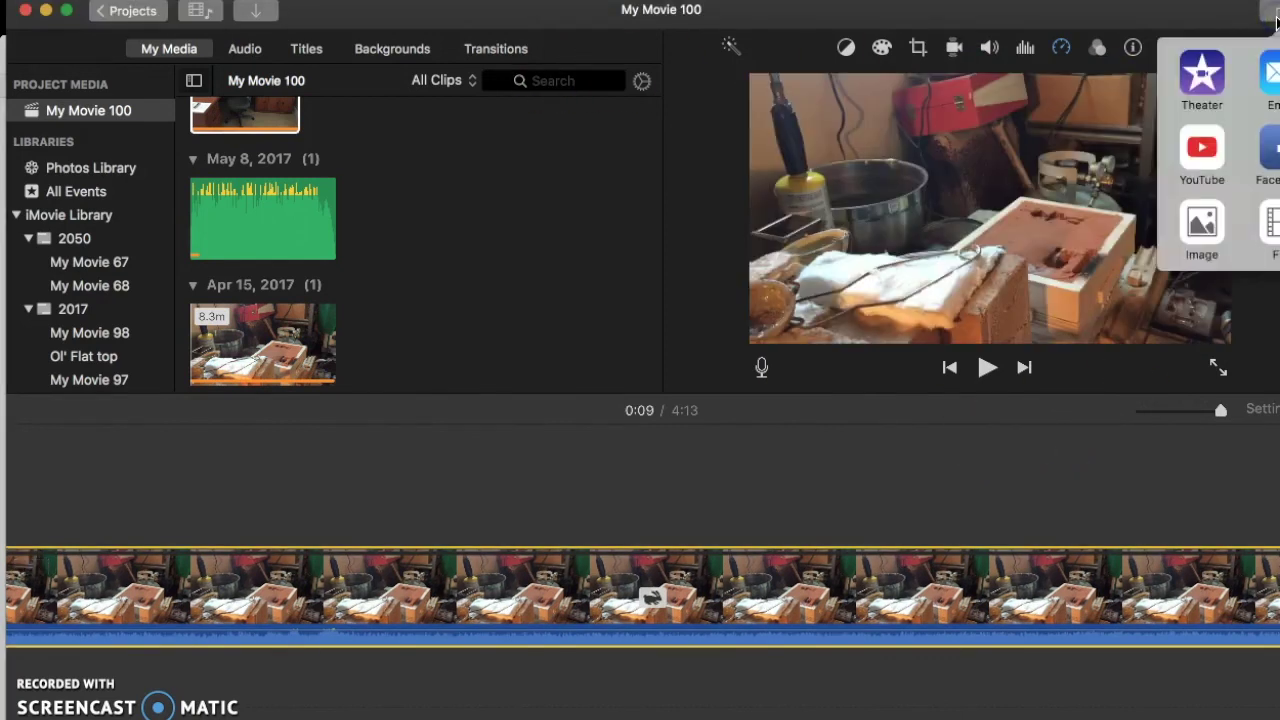
click(1266, 228)
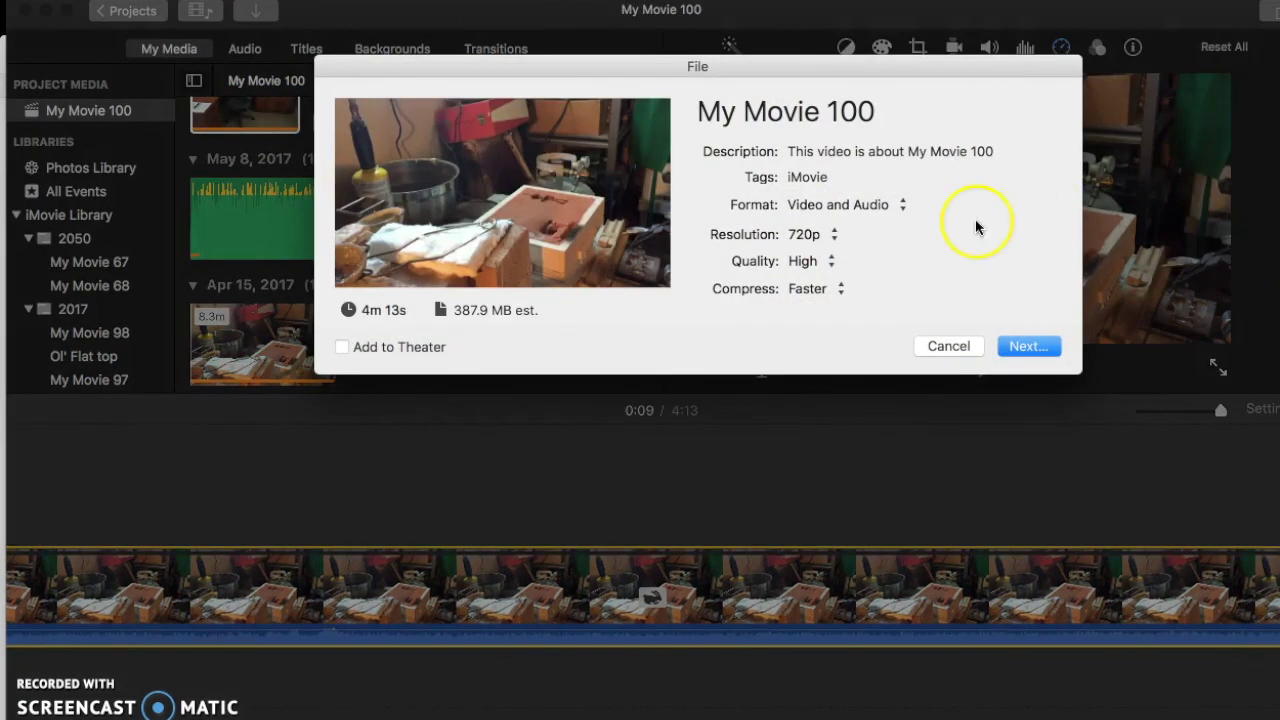